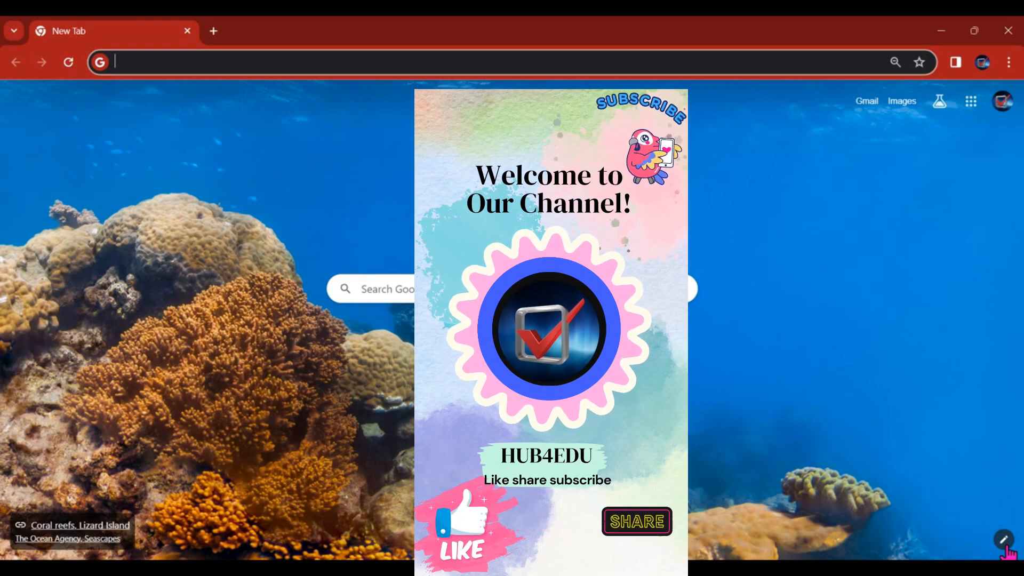
# Open the udiseplus.gov.in site and go to its login page for all modules
pyautogui.write('udi')
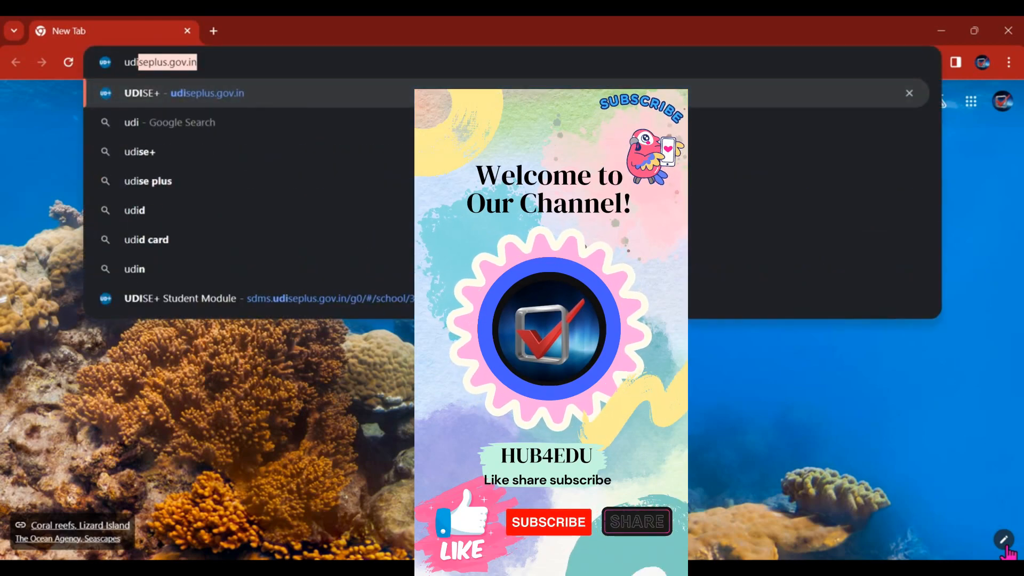
pyautogui.press('Right')
pyautogui.press('Return')
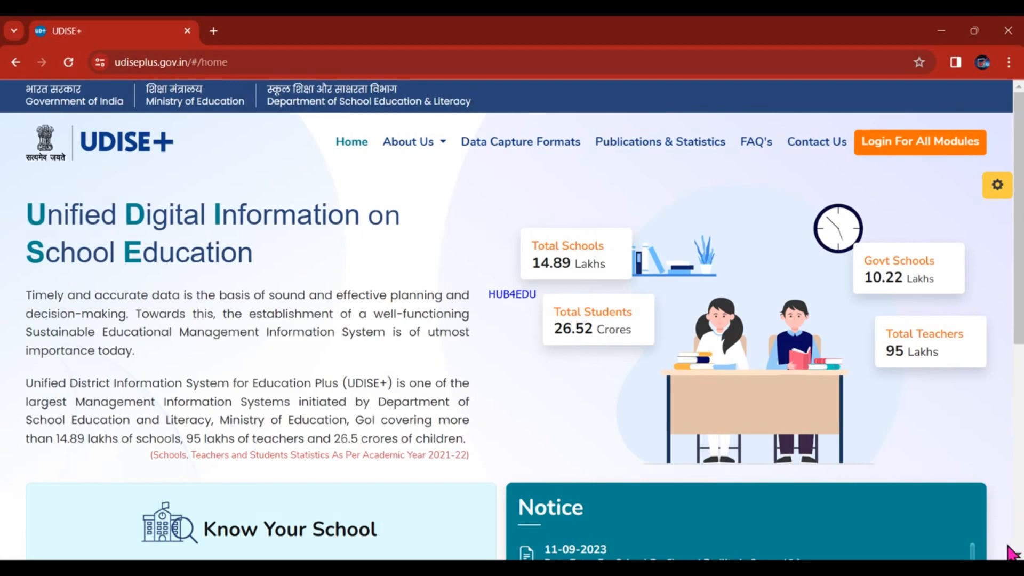
pyautogui.click(927, 155)
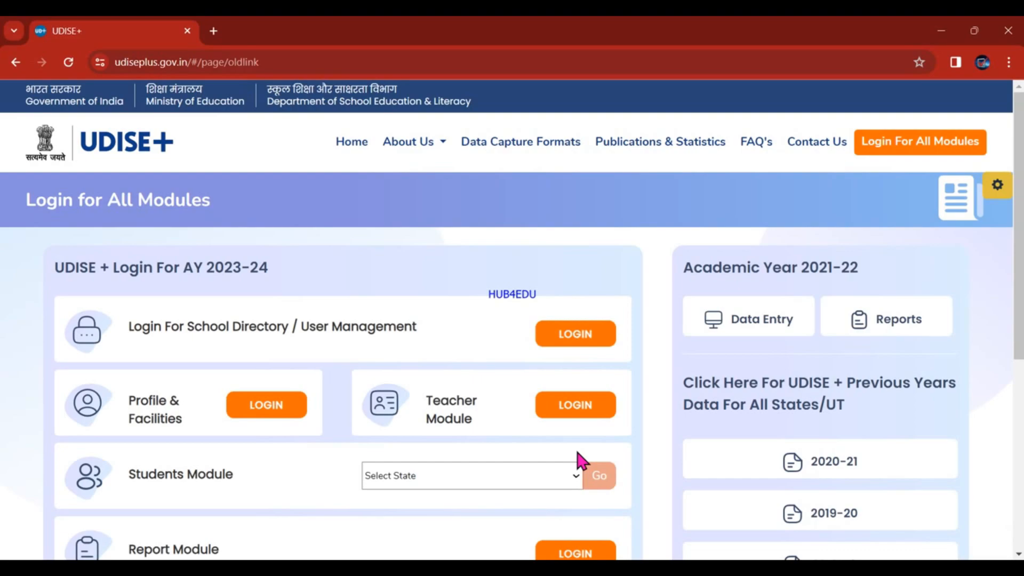
# Open the Students Module sign-in page for the state of Jharkhand
pyautogui.click(458, 476)
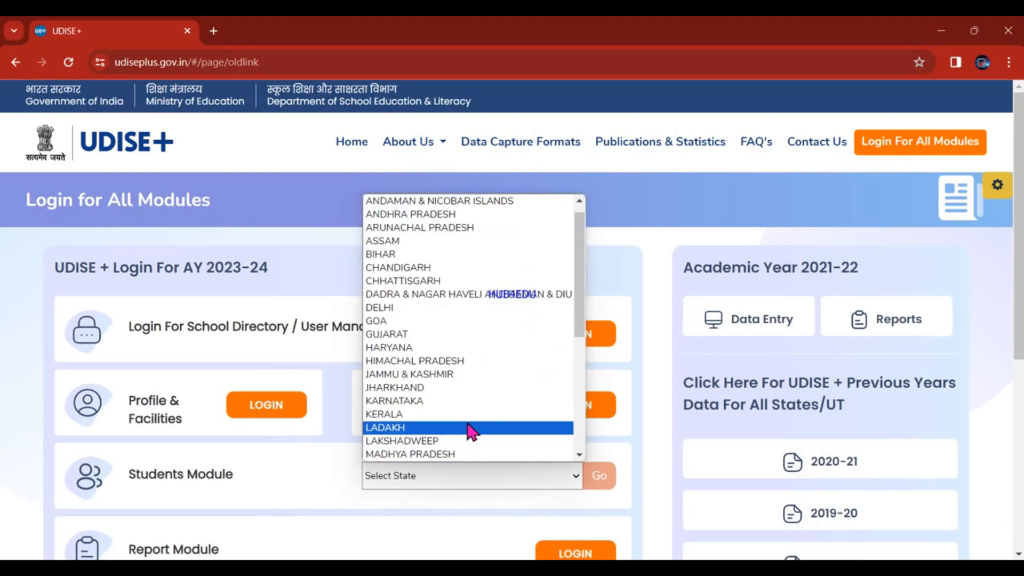
pyautogui.click(454, 393)
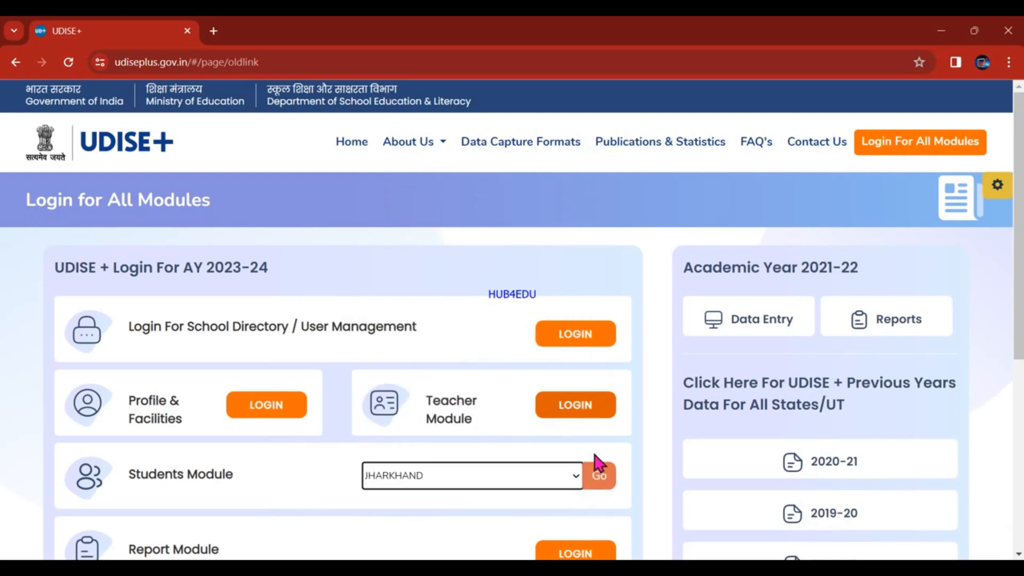
pyautogui.click(601, 484)
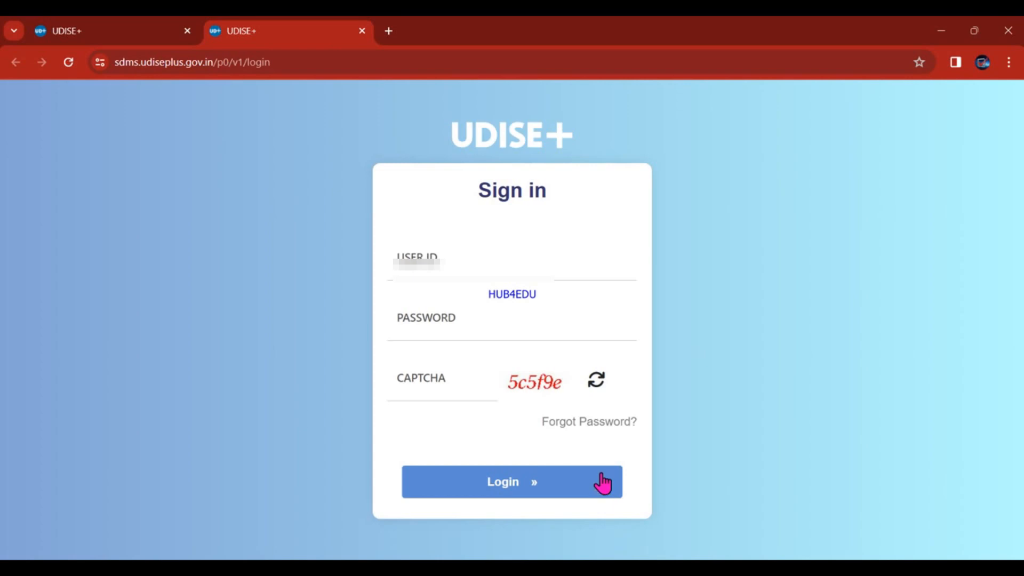
# Sign in with the school's user ID, the account password and the displayed captcha code
pyautogui.click(504, 256)
pyautogui.write('???????')
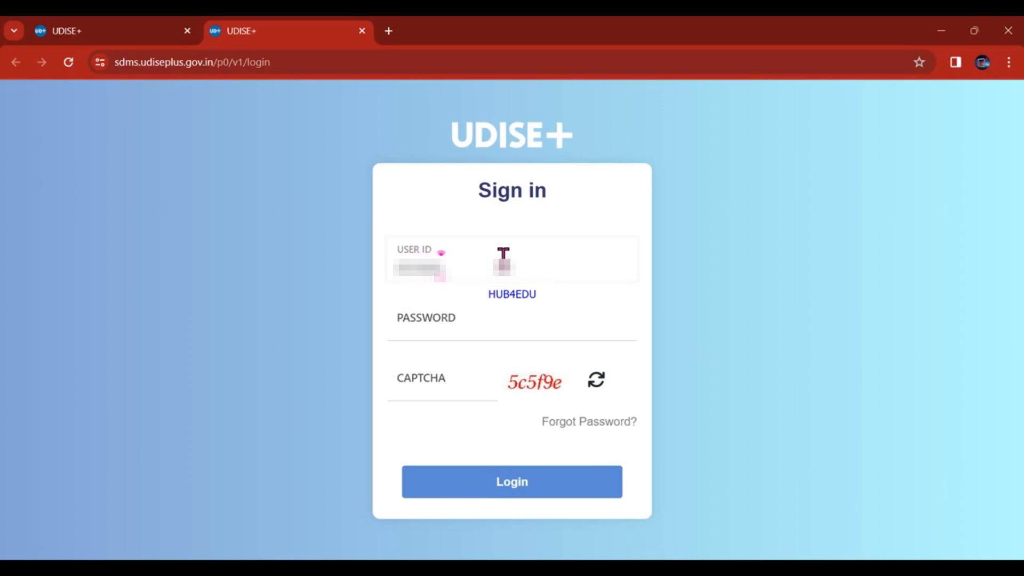
pyautogui.write('?????')
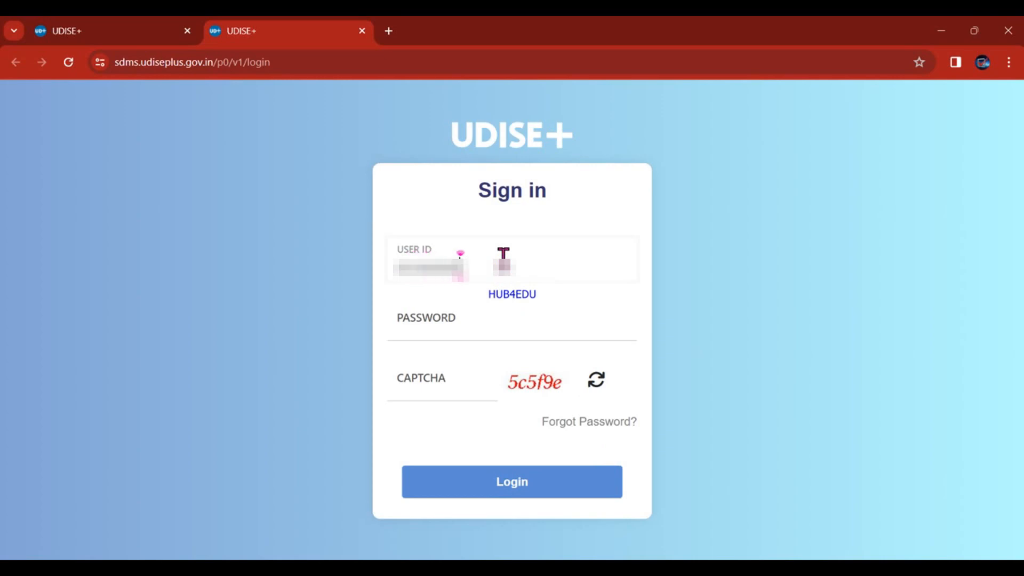
pyautogui.press('Tab')
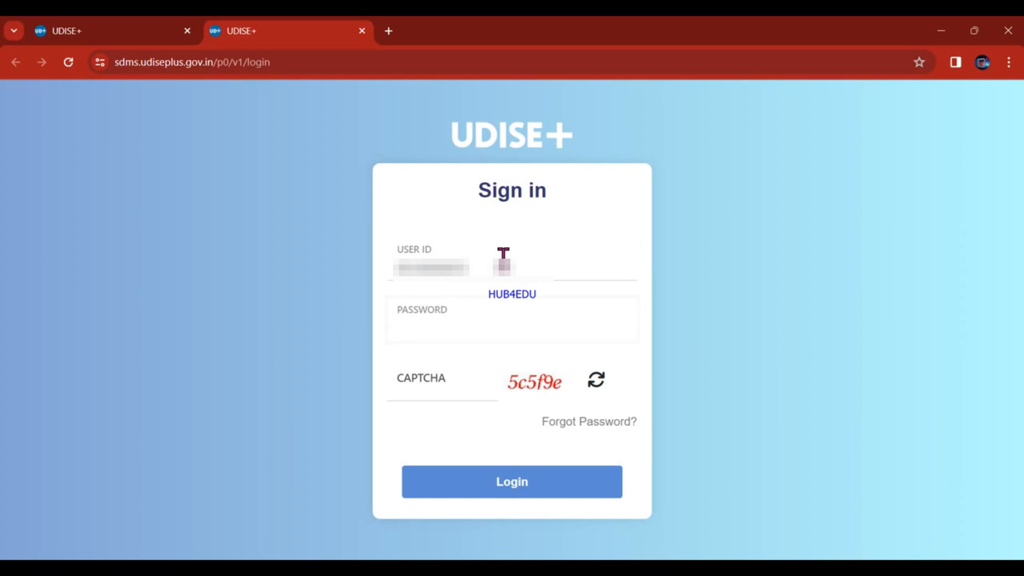
pyautogui.write('????????')
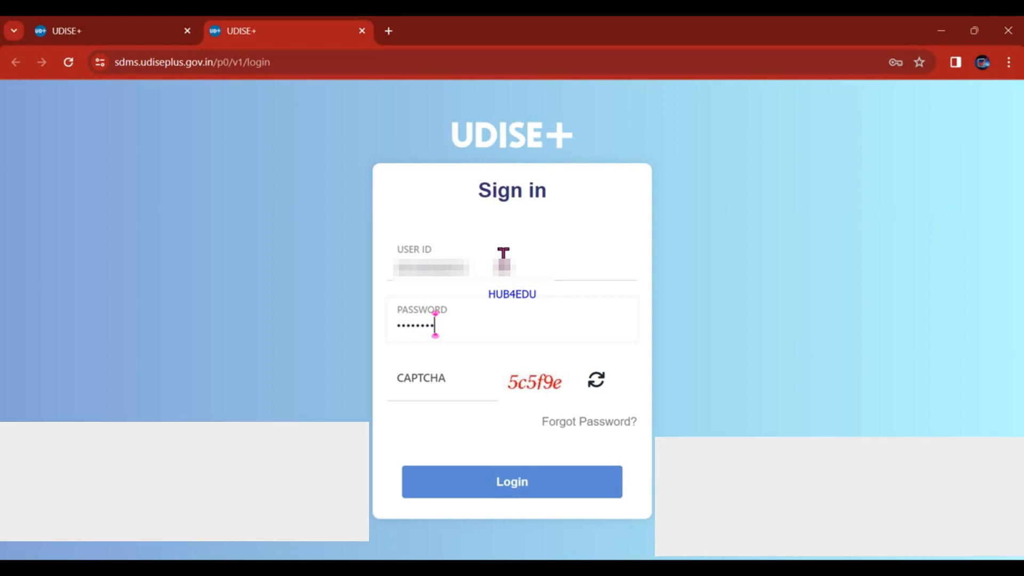
pyautogui.press('Tab')
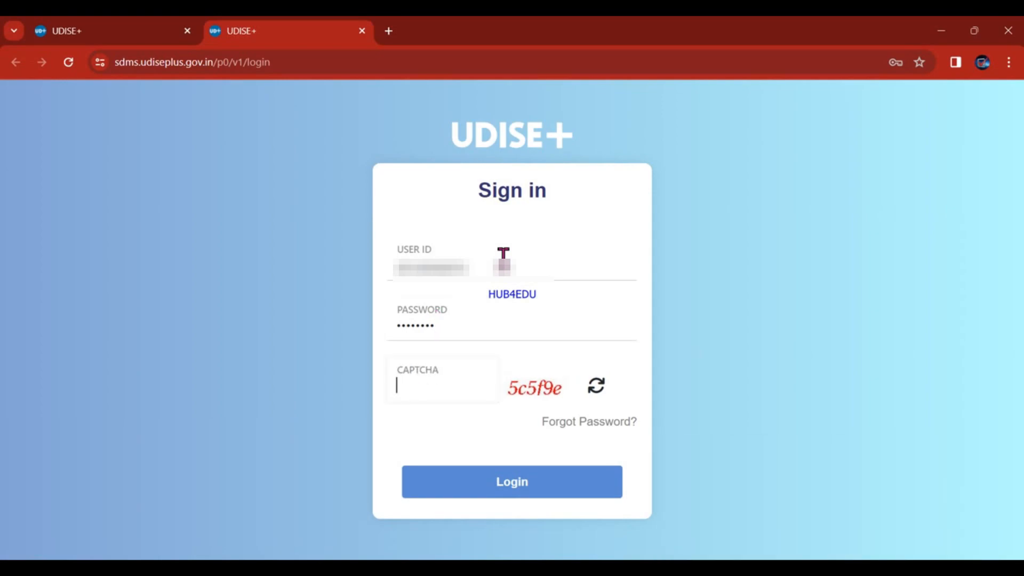
pyautogui.write('5c5f9e')
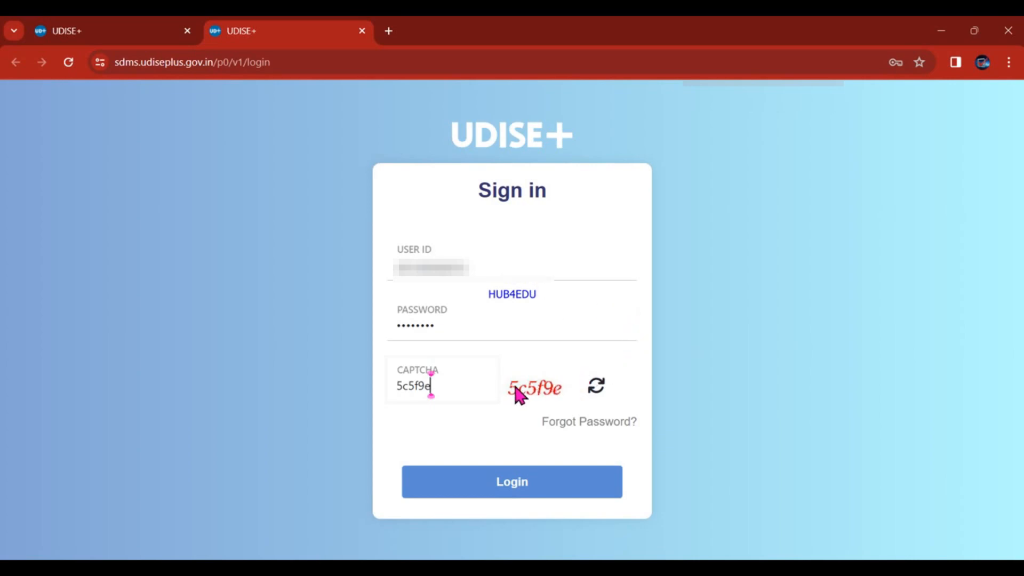
pyautogui.click(524, 491)
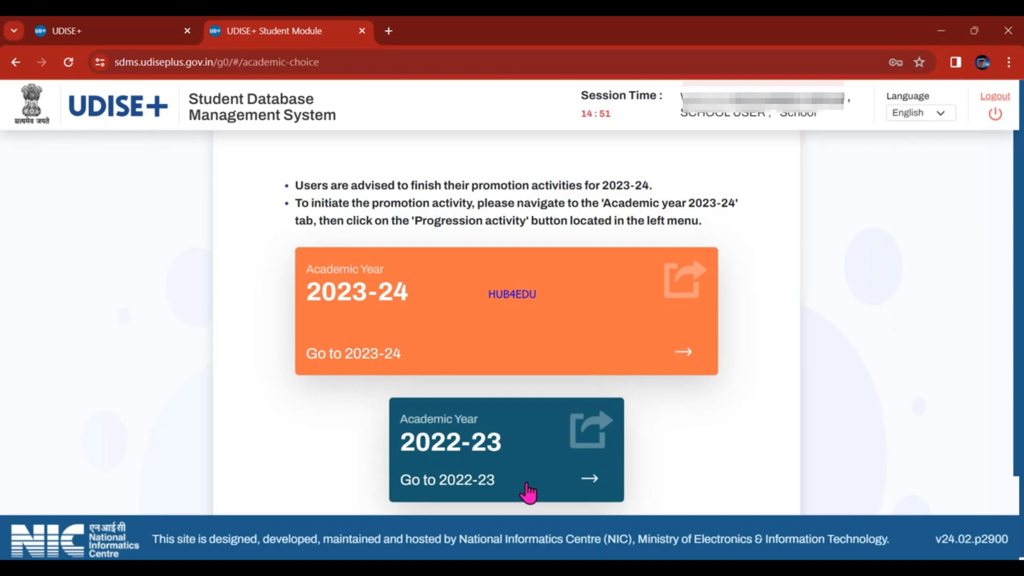
# Enter academic year 2023-24, dismiss the school information, and open the student list of KG/PP1 Section A
pyautogui.click(653, 338)
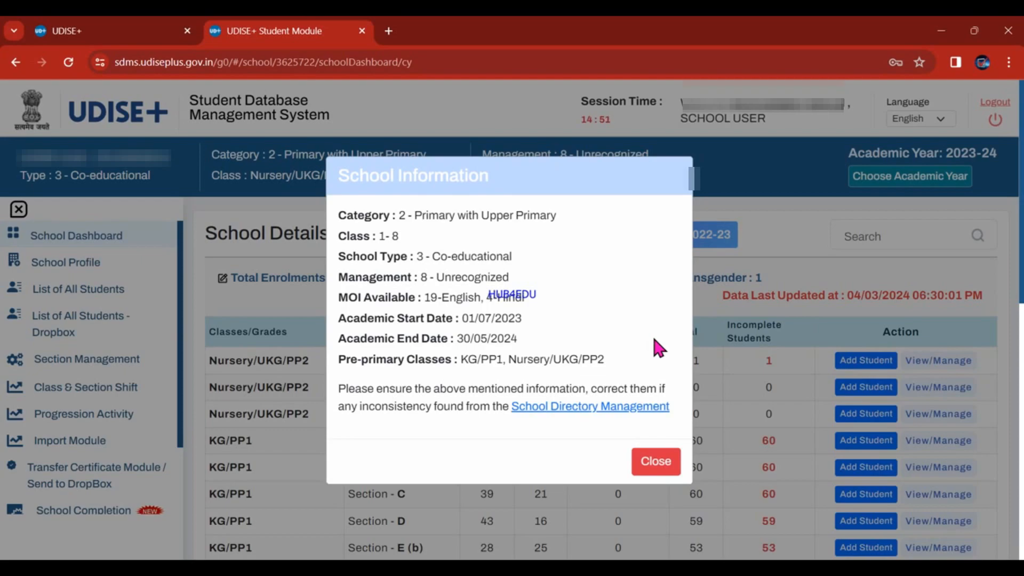
pyautogui.click(660, 466)
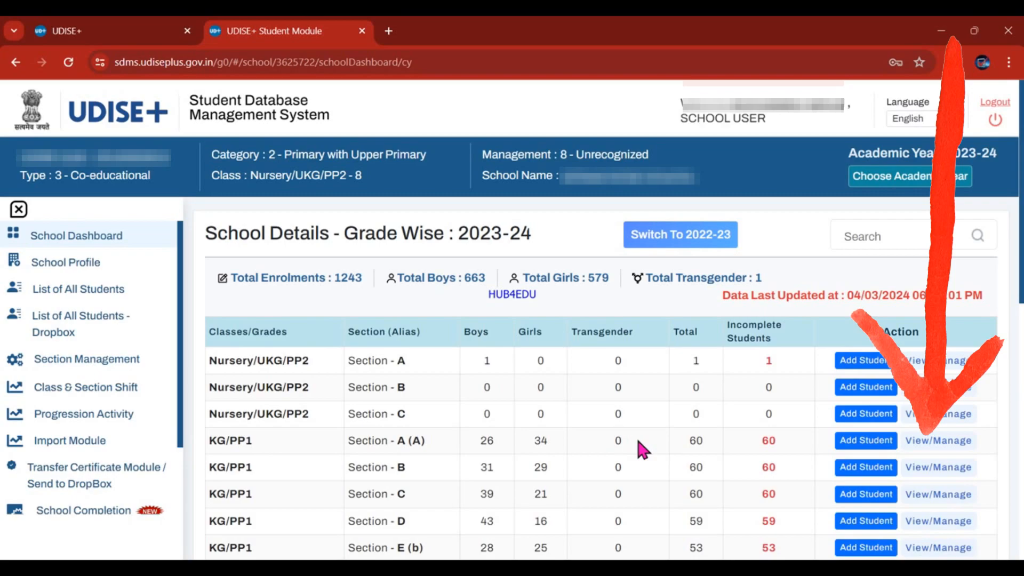
pyautogui.click(946, 441)
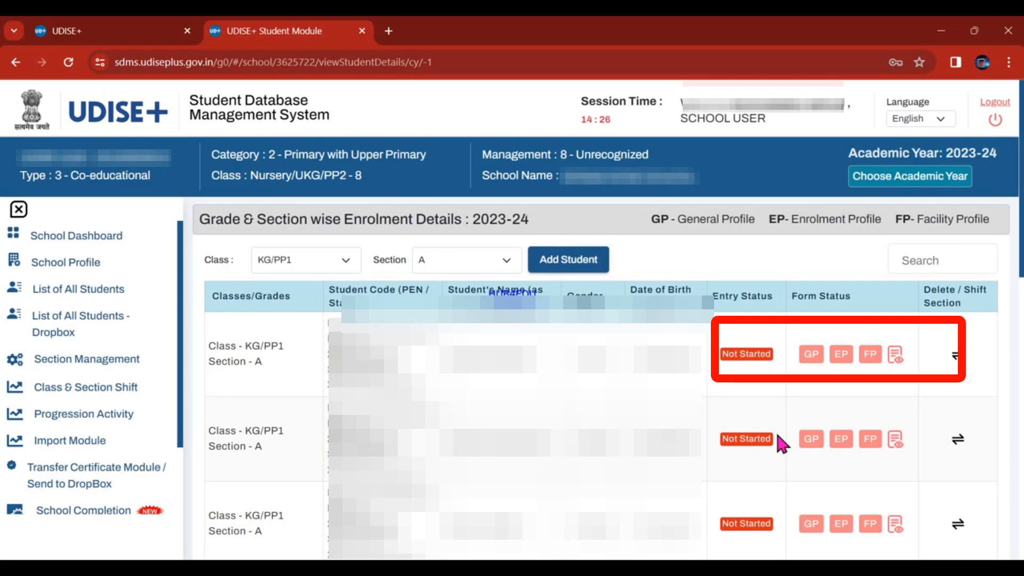
# Open the first listed student's general profile, set the blood group to "Under Investigation - Result will be updated soon", and submit the update
pyautogui.click(810, 355)
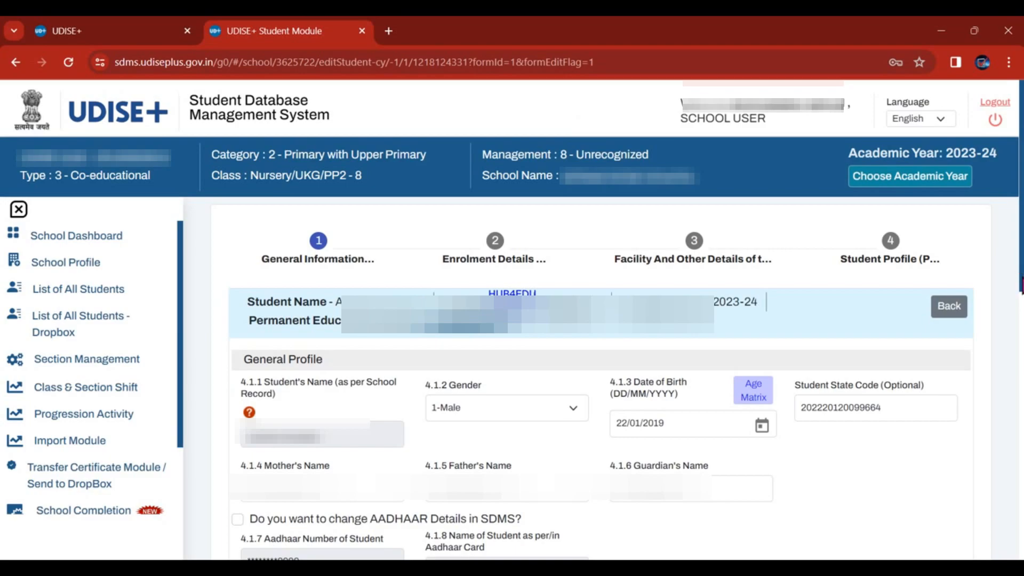
pyautogui.scroll(-5, 592, 373)
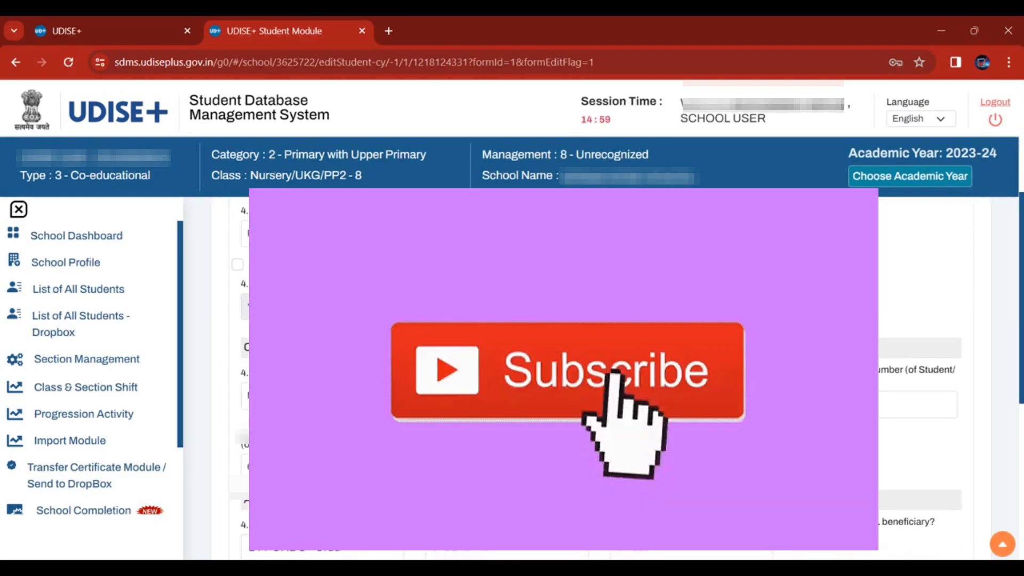
pyautogui.scroll(-3, 592, 373)
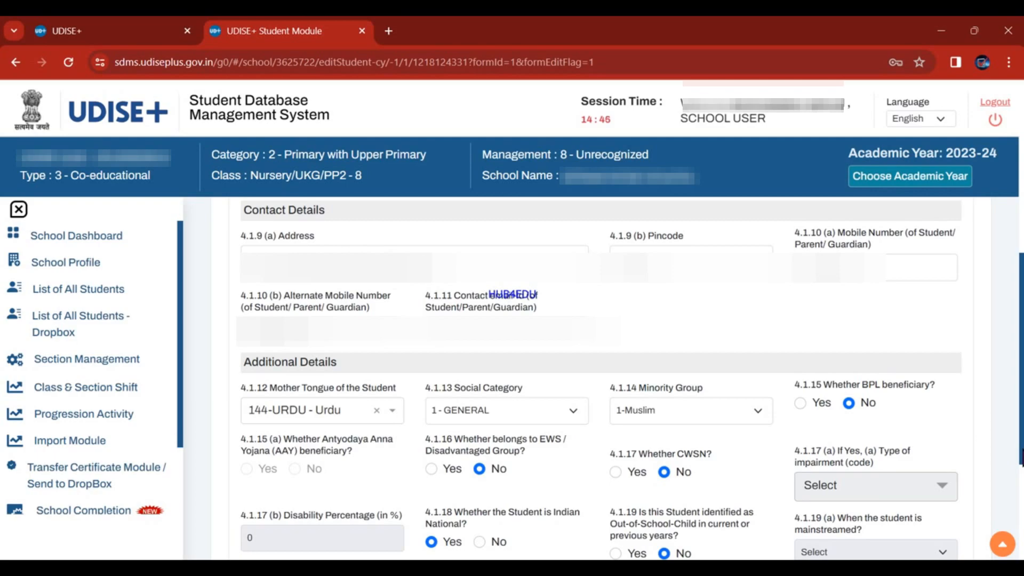
pyautogui.scroll(-1, 1019, 452)
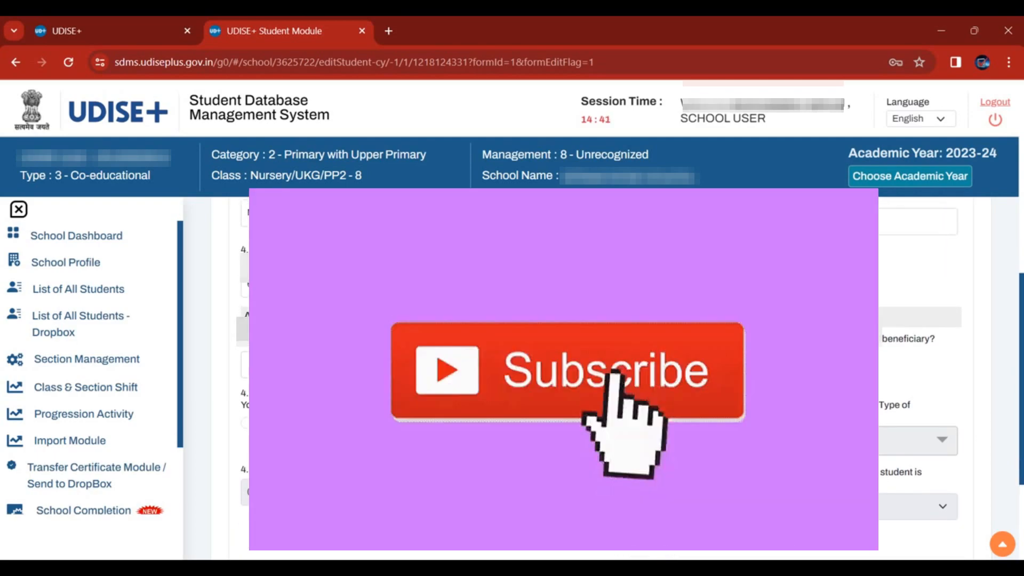
pyautogui.scroll(-2, 601, 379)
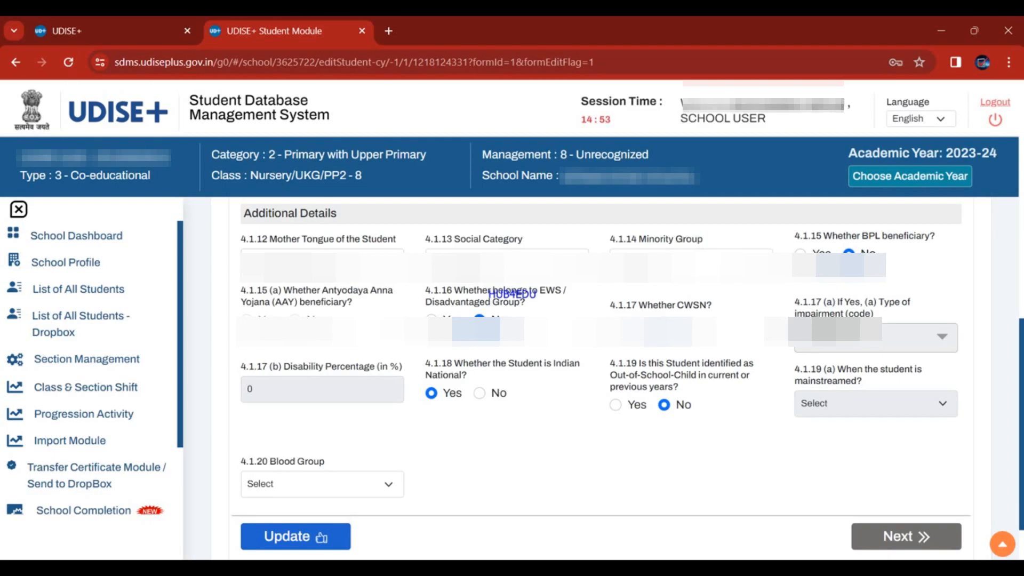
pyautogui.click(336, 495)
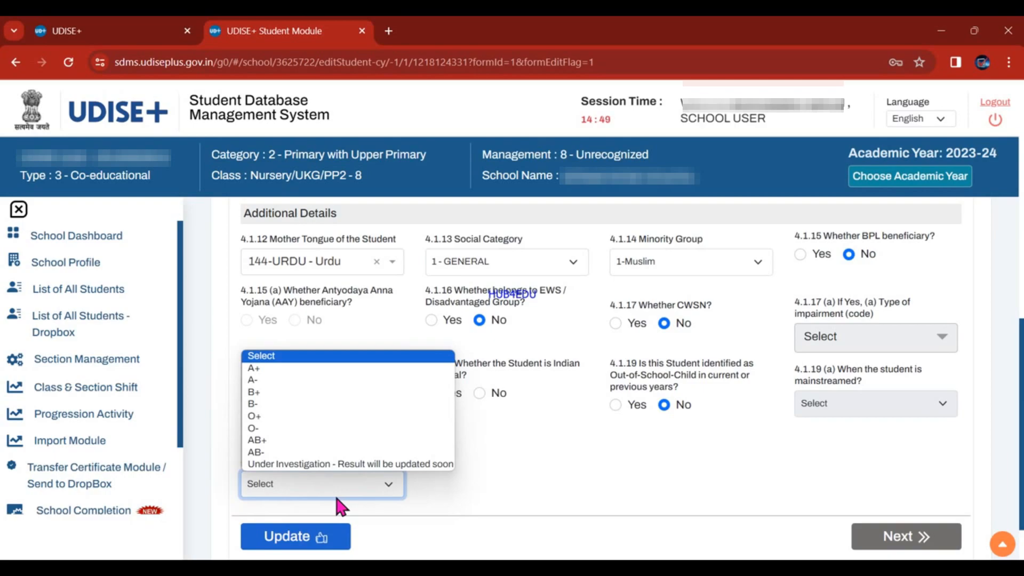
pyautogui.click(355, 464)
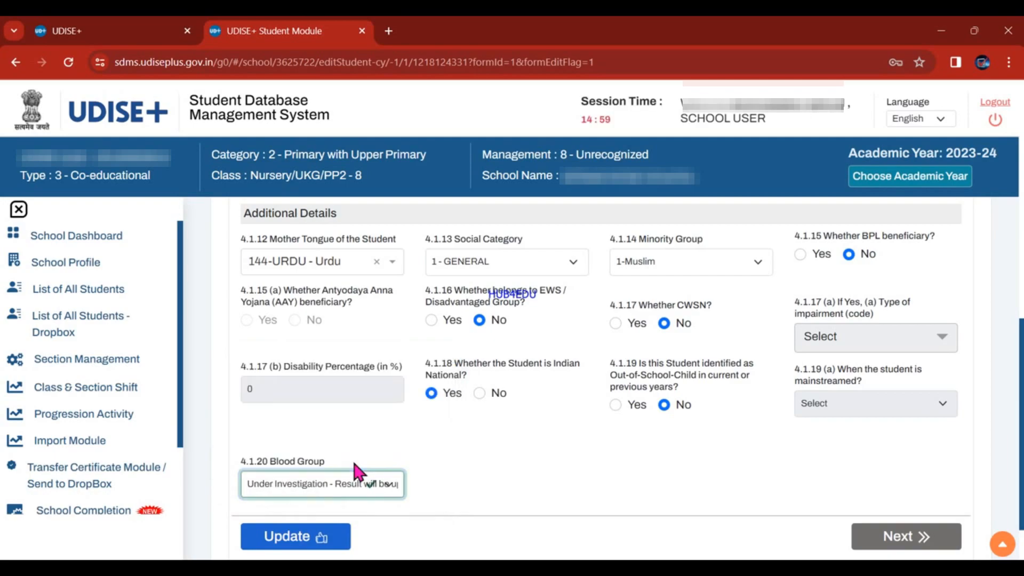
pyautogui.click(321, 536)
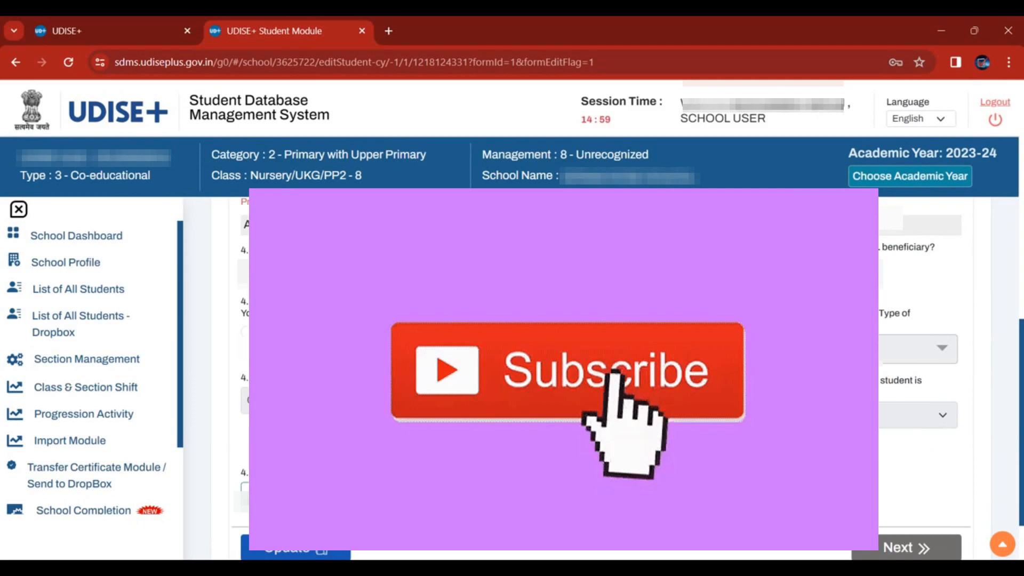
# Re-enter the final digit of the alternate mobile number in the student's contact details
pyautogui.scroll(5, 627, 379)
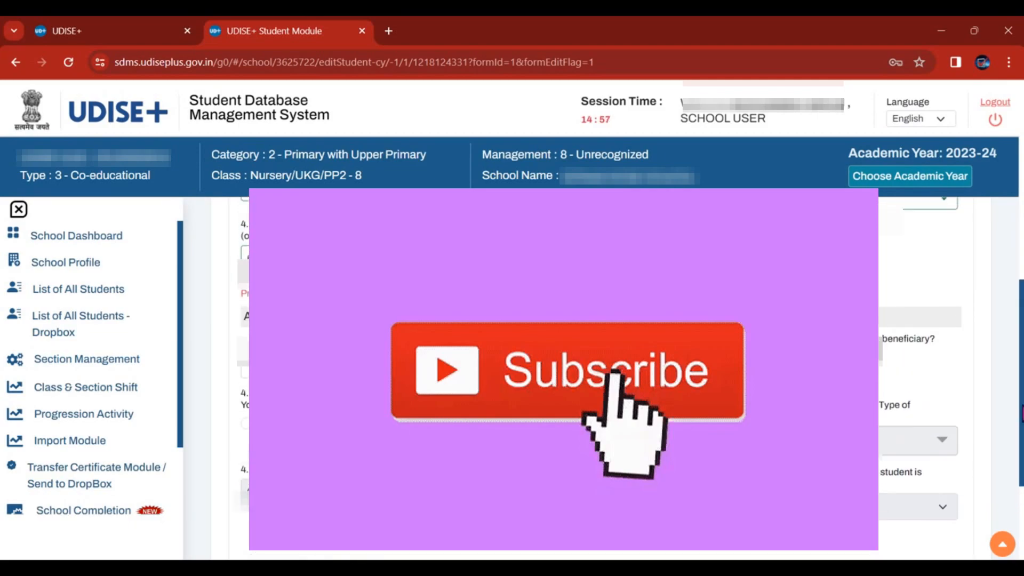
pyautogui.scroll(2, 587, 373)
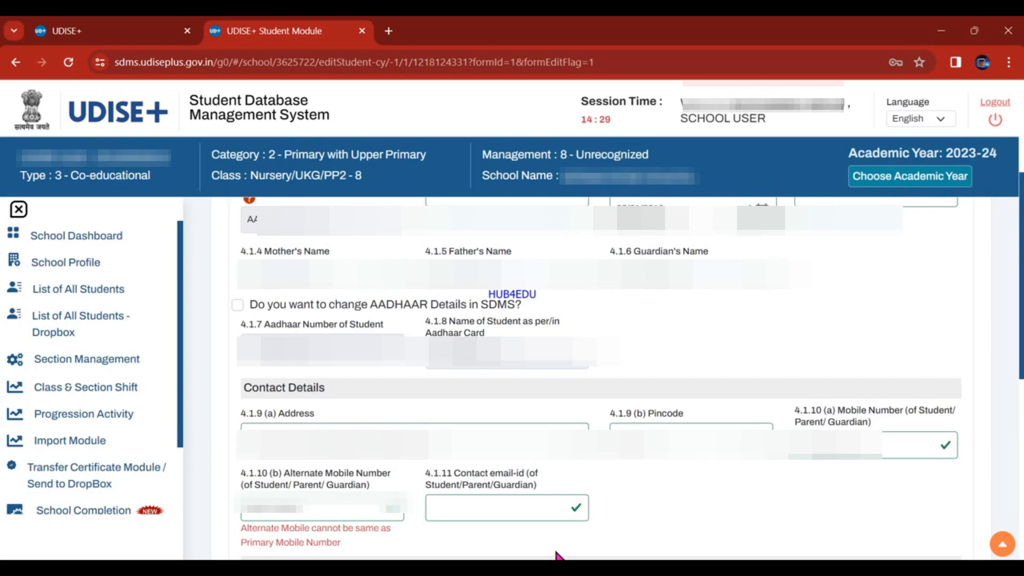
pyautogui.click(312, 513)
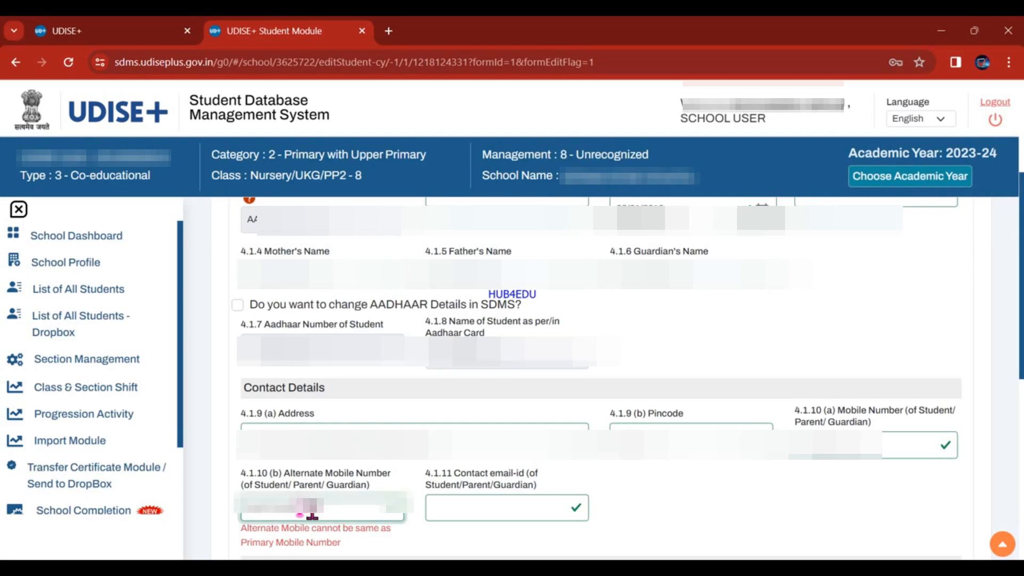
pyautogui.press('BackSpace')
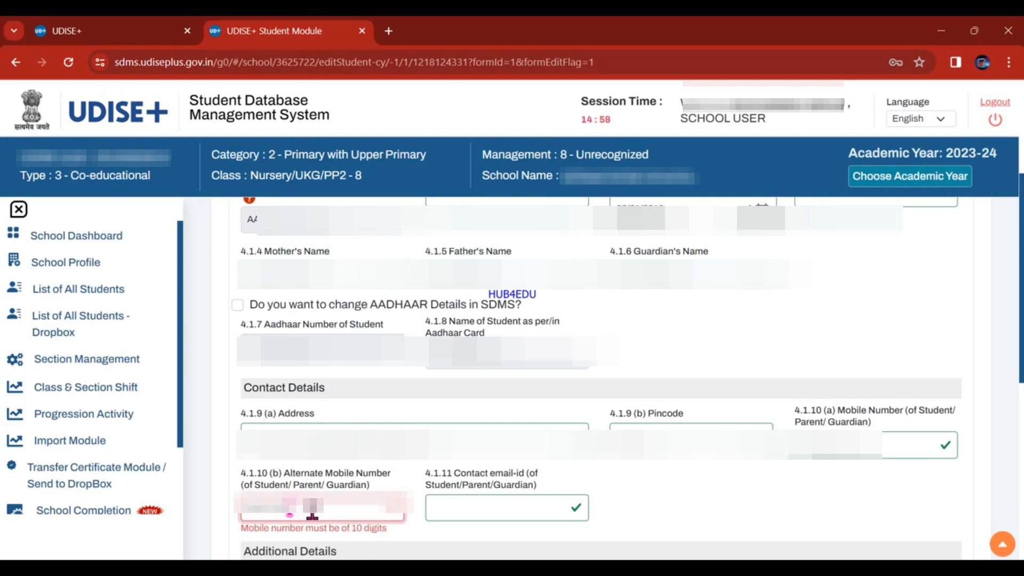
pyautogui.write('0')
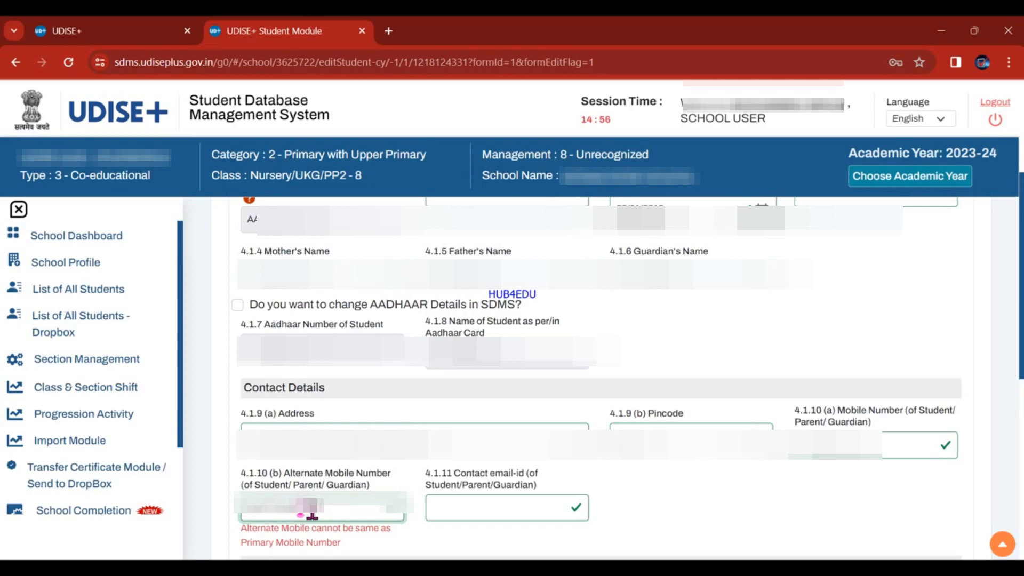
pyautogui.press('Tab')
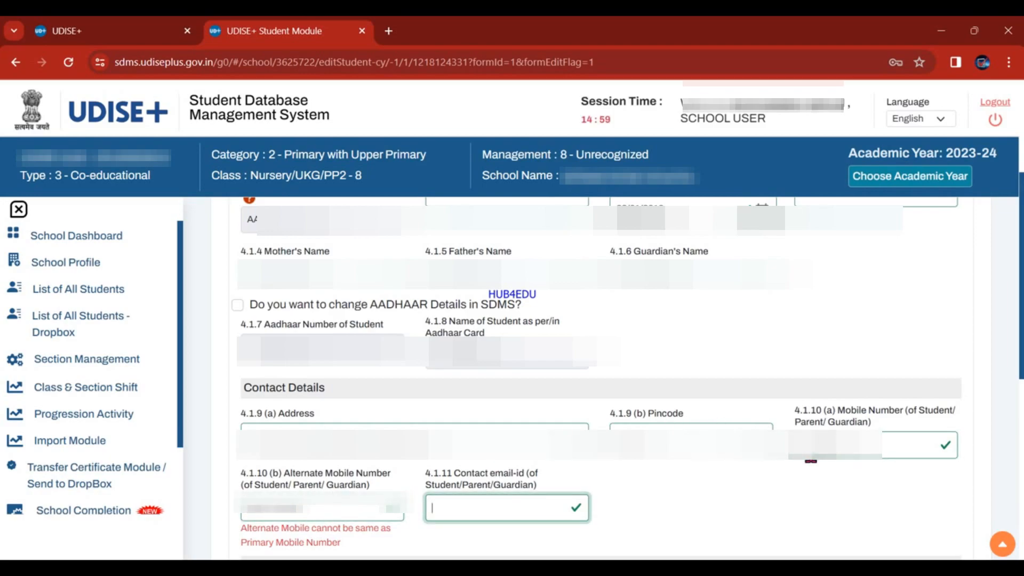
# Update the student's general profile, dismiss the confirmation, and proceed to the enrolment details
pyautogui.scroll(-3, 602, 379)
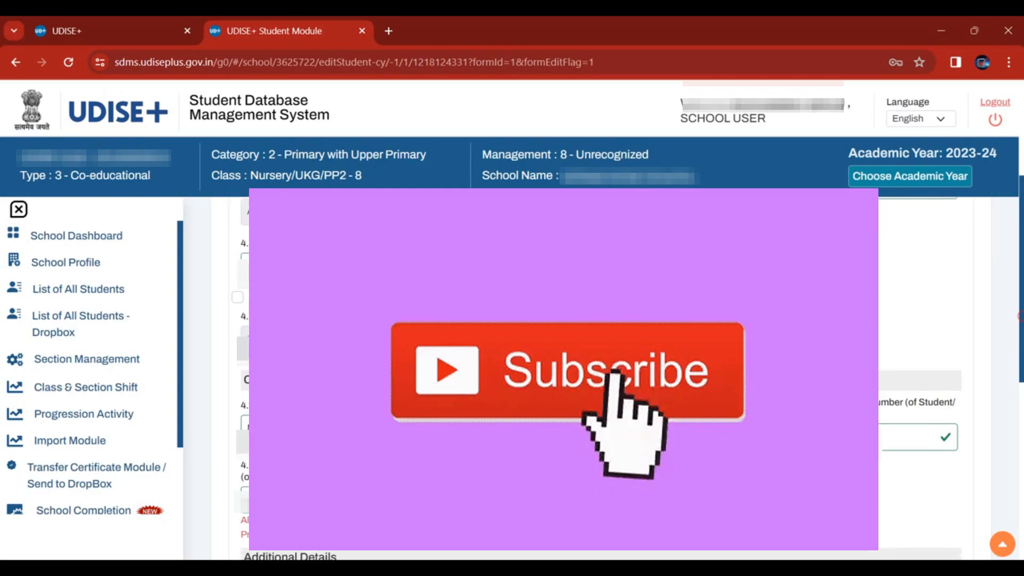
pyautogui.scroll(-4, 602, 374)
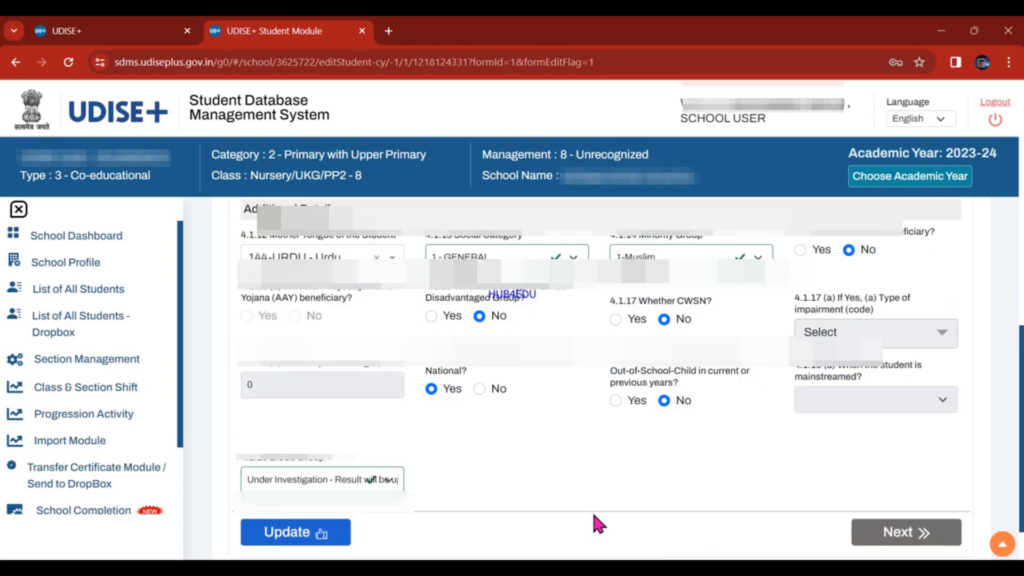
pyautogui.click(305, 541)
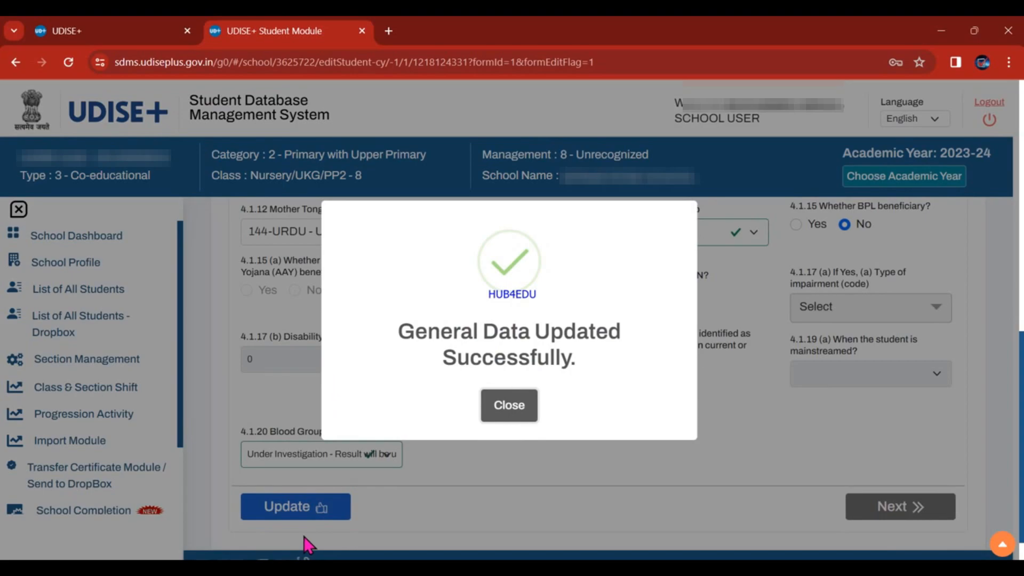
pyautogui.click(508, 406)
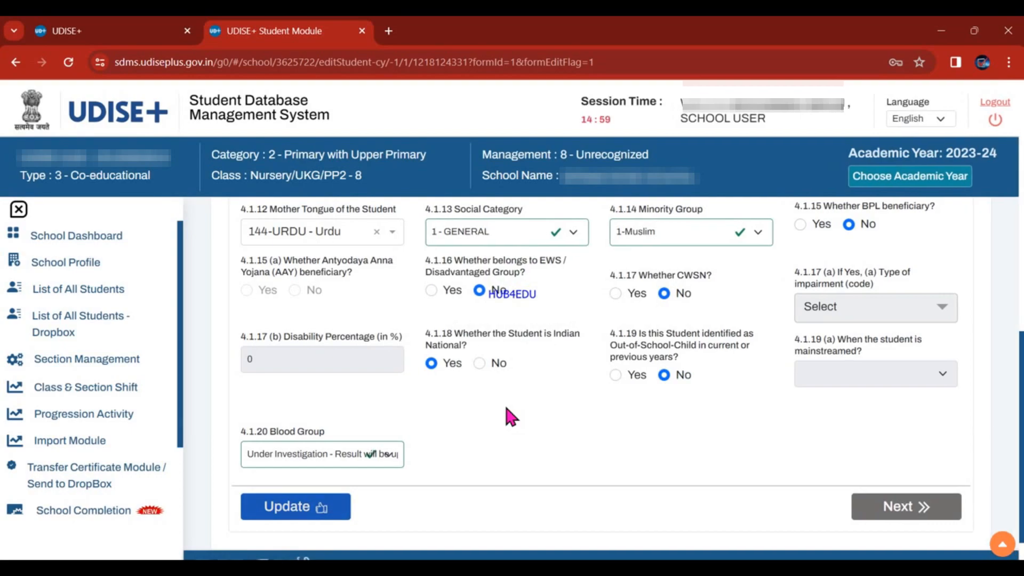
pyautogui.click(918, 508)
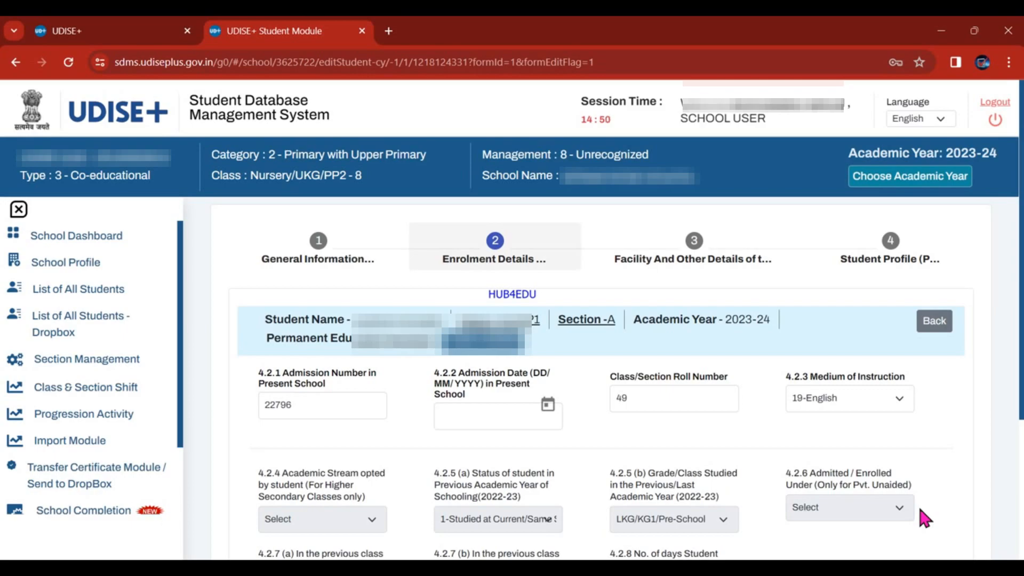
# Enter 13/04/2022 as the student's admission date in the present school, keeping the admission number
pyautogui.click(324, 406)
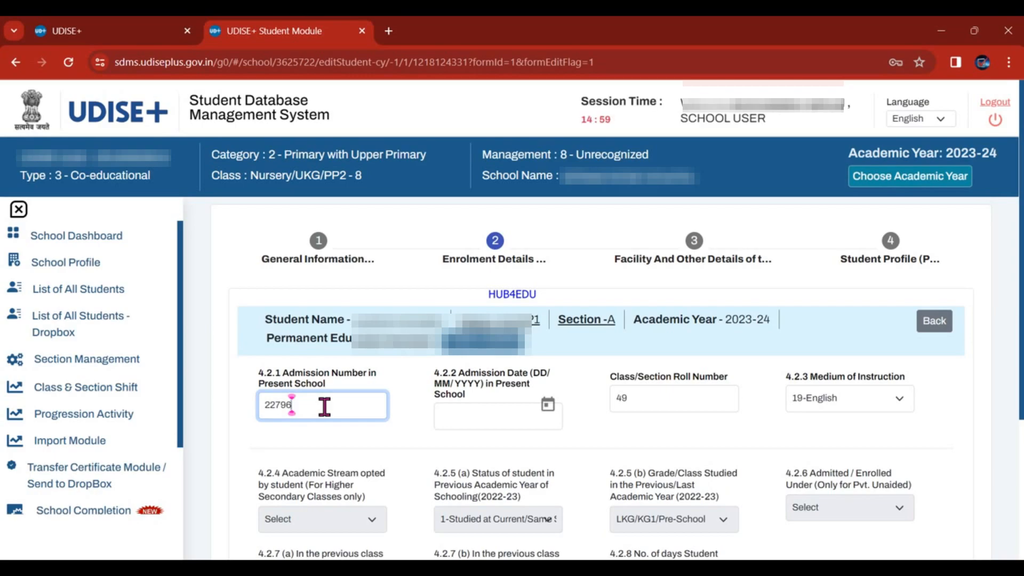
pyautogui.press('Tab')
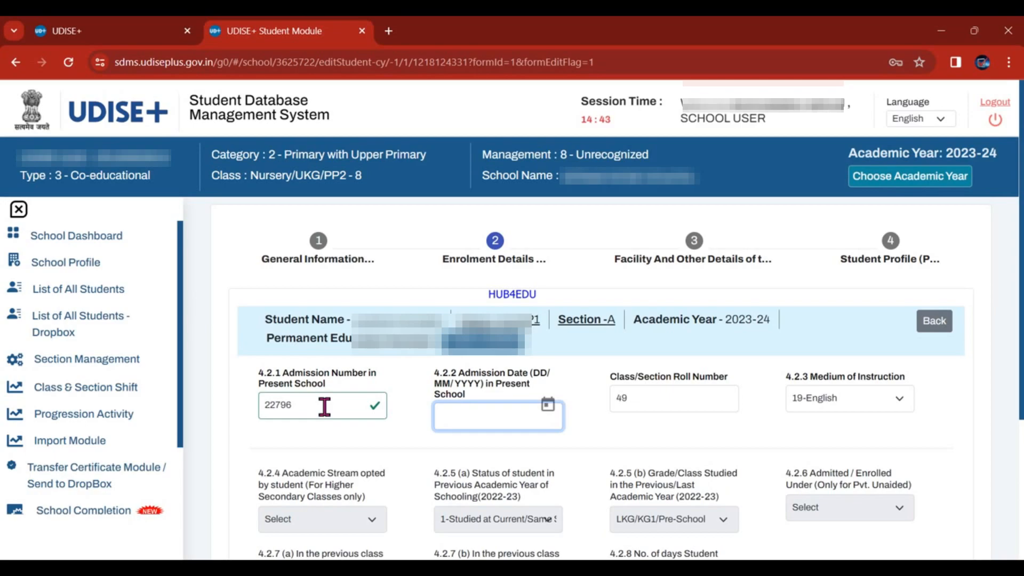
pyautogui.write('13/04/')
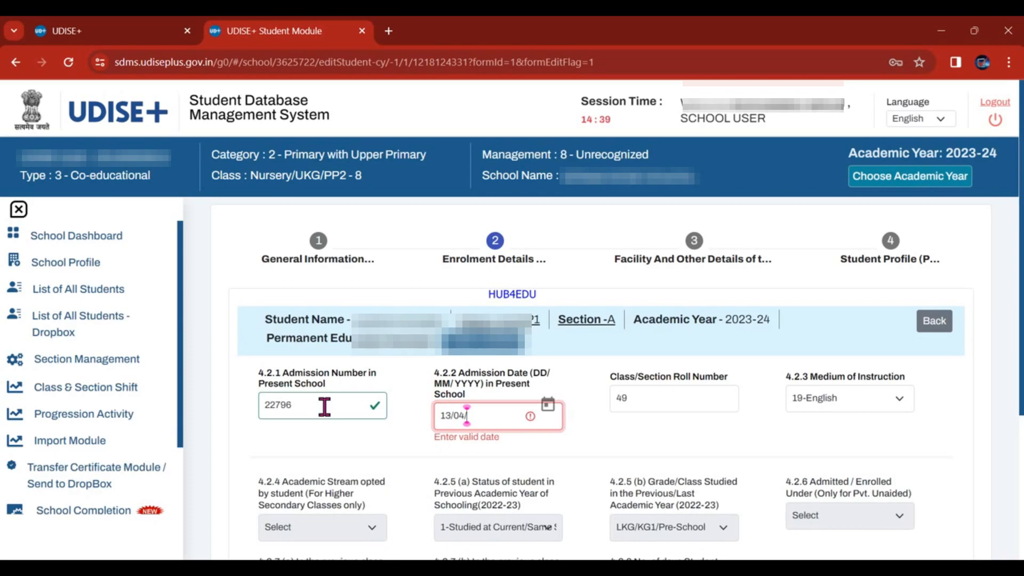
pyautogui.write('20')
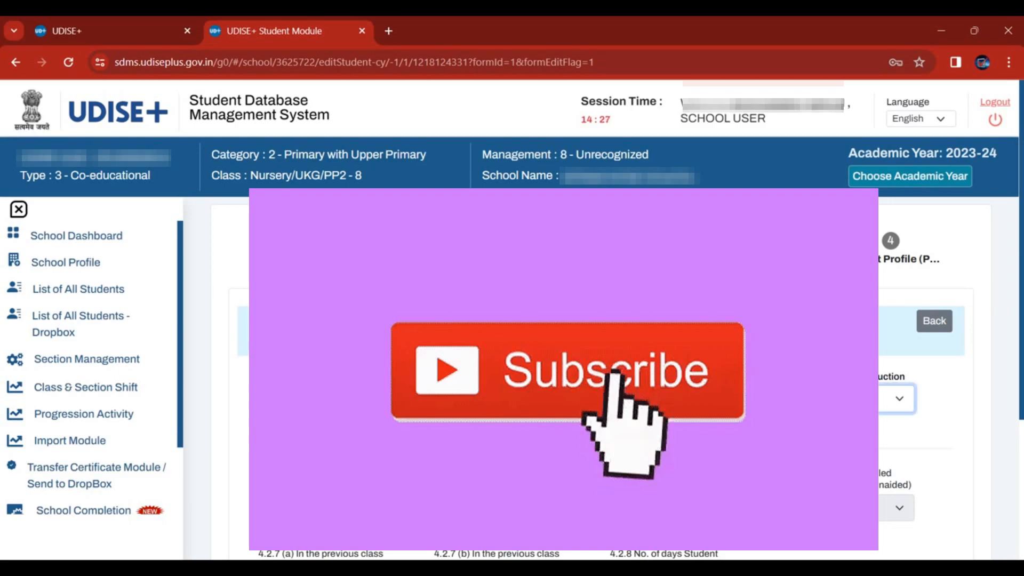
# Save the enrolment details and proceed to the student's facility and other details
pyautogui.scroll(-4, 601, 379)
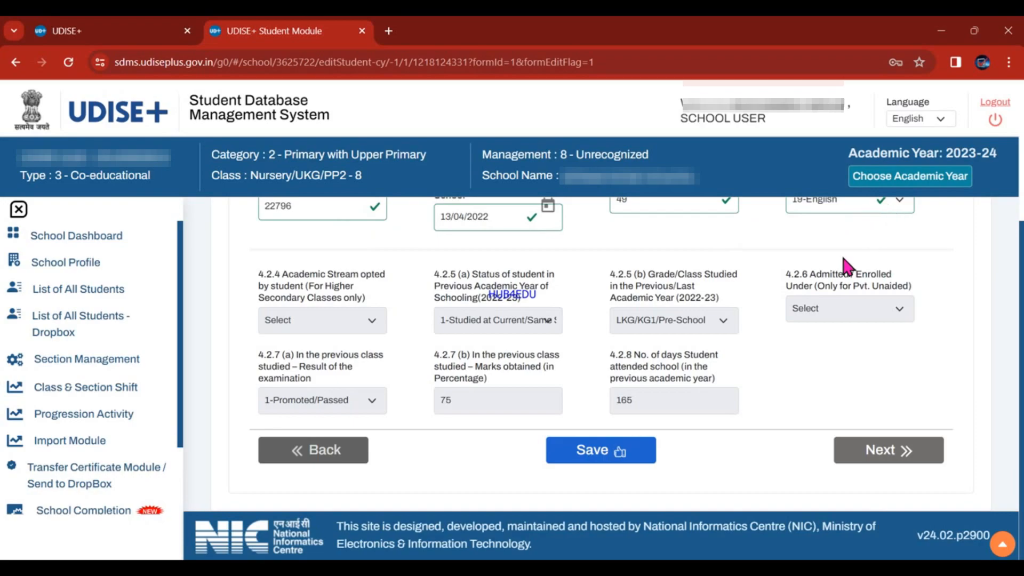
pyautogui.click(606, 459)
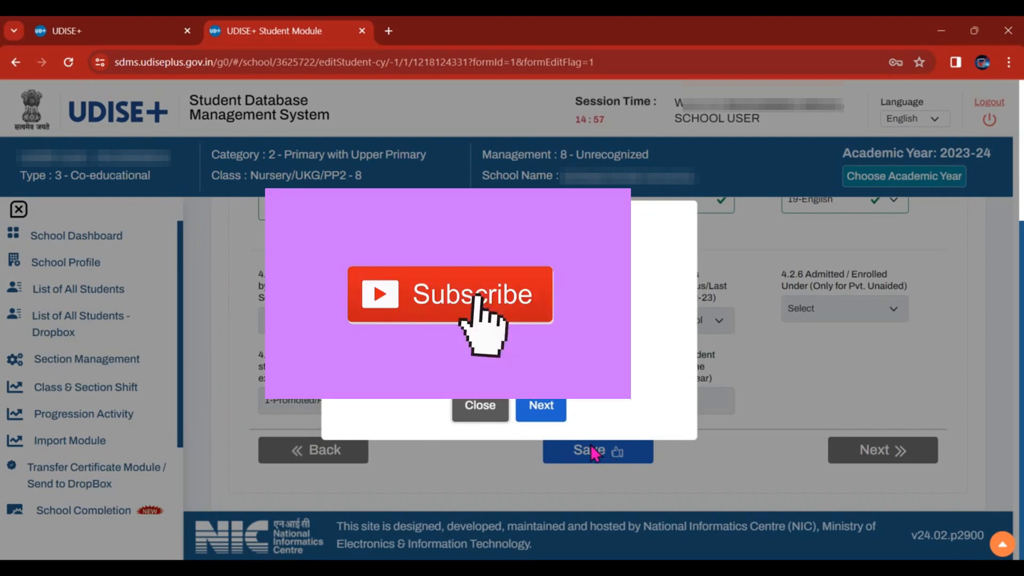
pyautogui.click(547, 410)
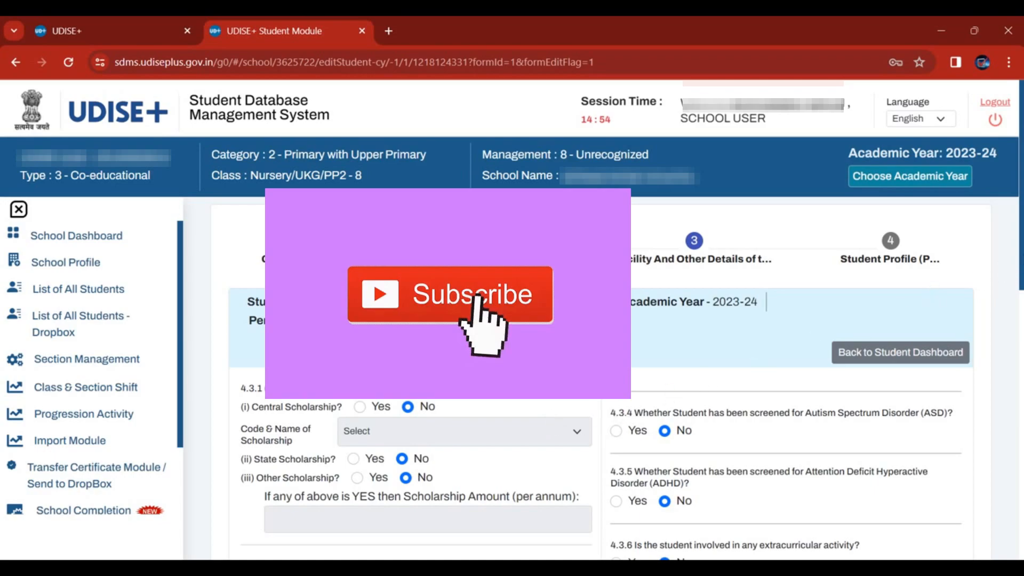
# Answer No to whether the student has been identified as gifted or talented (4.3.7(a))
pyautogui.scroll(-1, 548, 409)
pyautogui.scroll(-1, 548, 409)
pyautogui.scroll(-3, 548, 408)
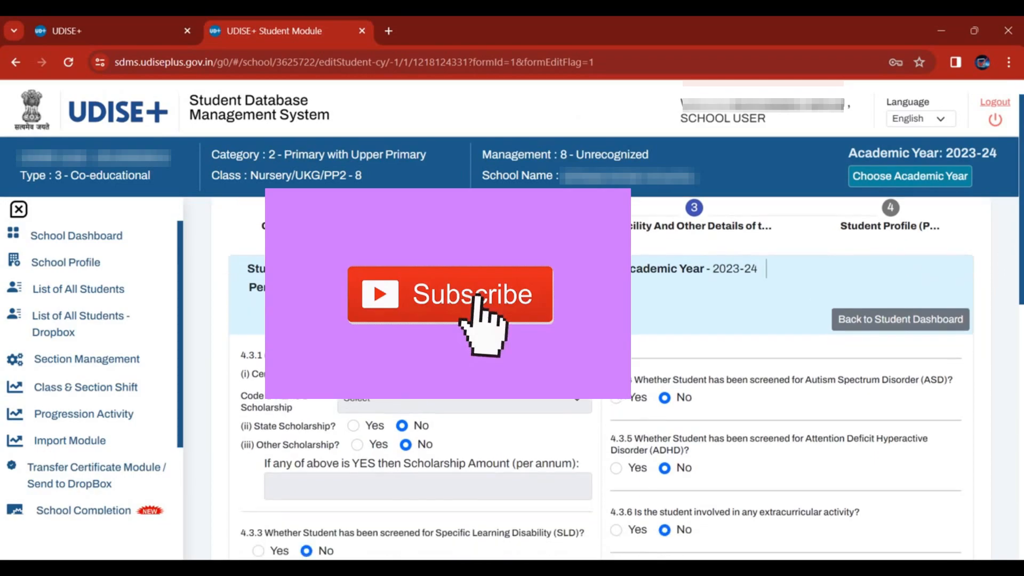
pyautogui.scroll(-3, 548, 408)
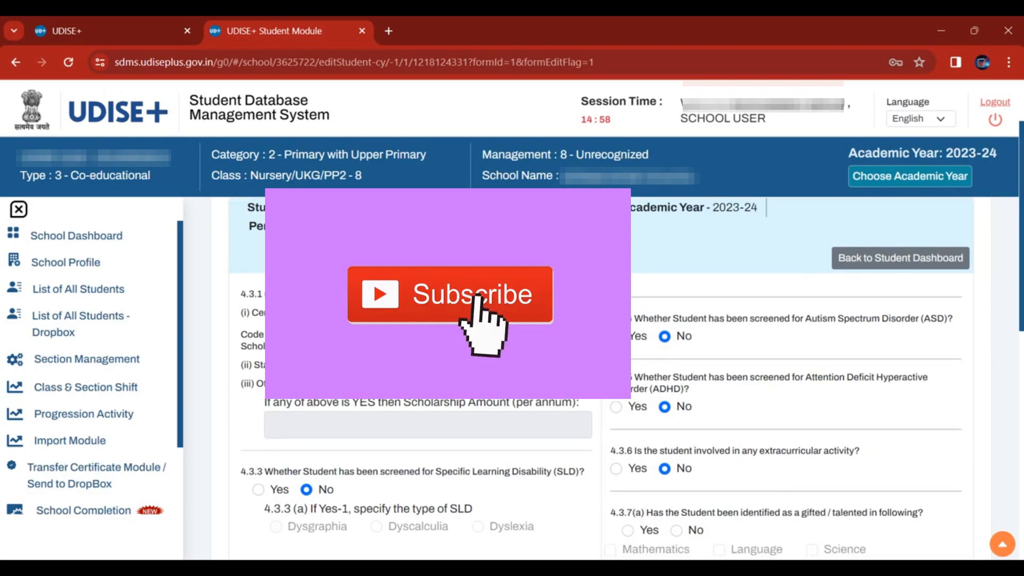
pyautogui.scroll(-2, 548, 408)
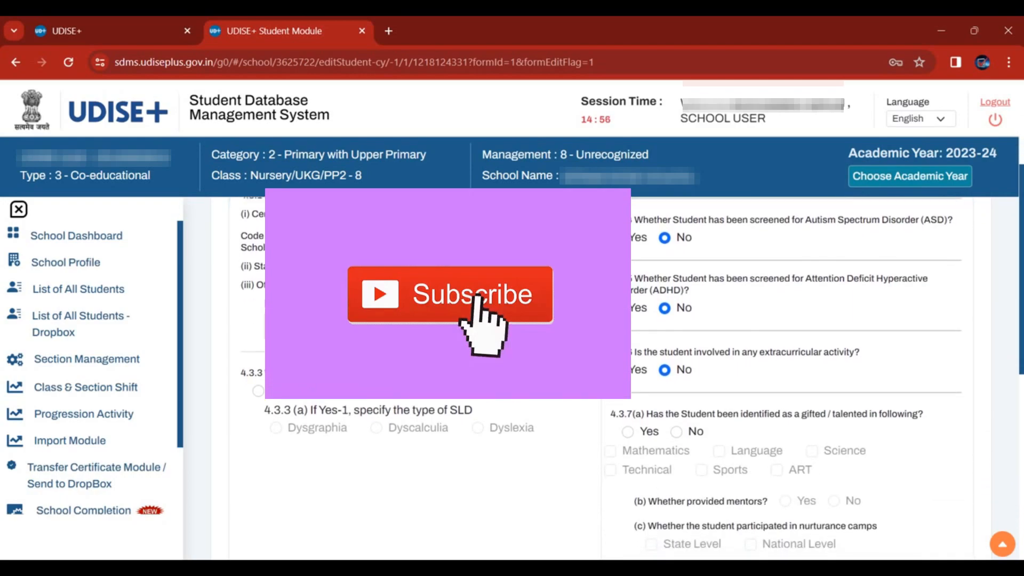
pyautogui.scroll(-1, 548, 408)
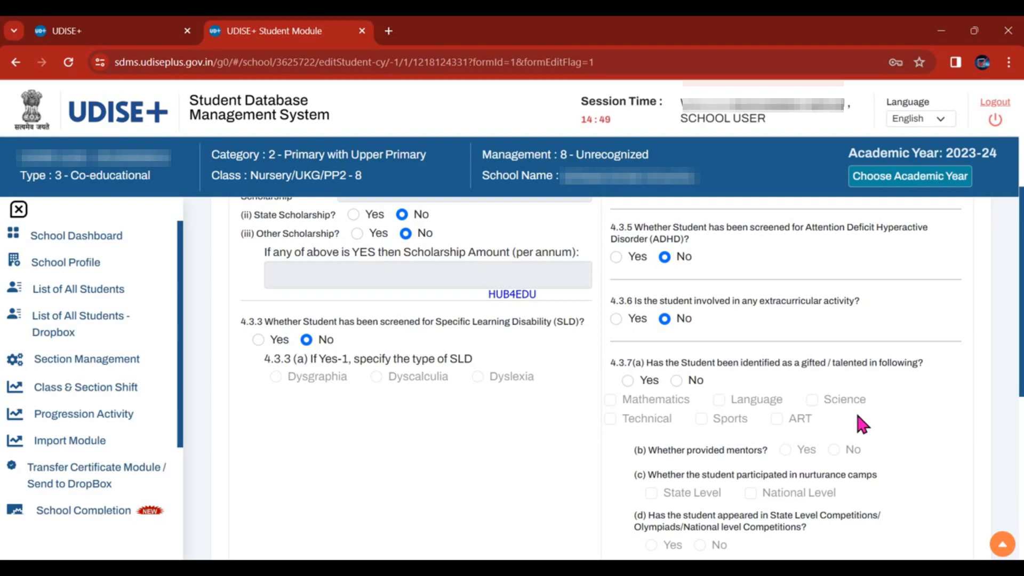
pyautogui.click(675, 380)
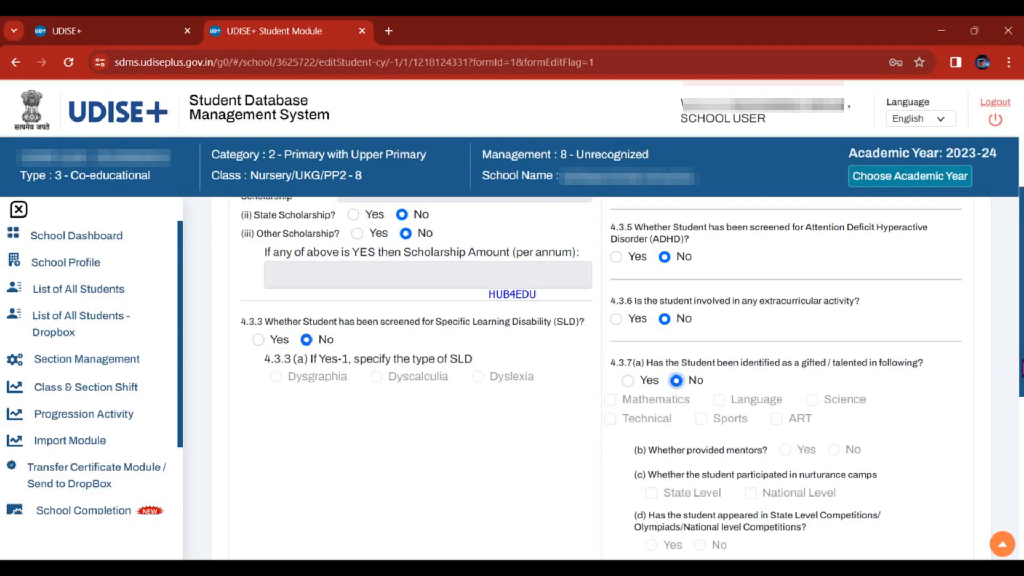
# Answer No to NCC/NSS/Scouts and Guides participation and to the capability of handling digital devices
pyautogui.scroll(-2, 1021, 368)
pyautogui.scroll(-3, 603, 373)
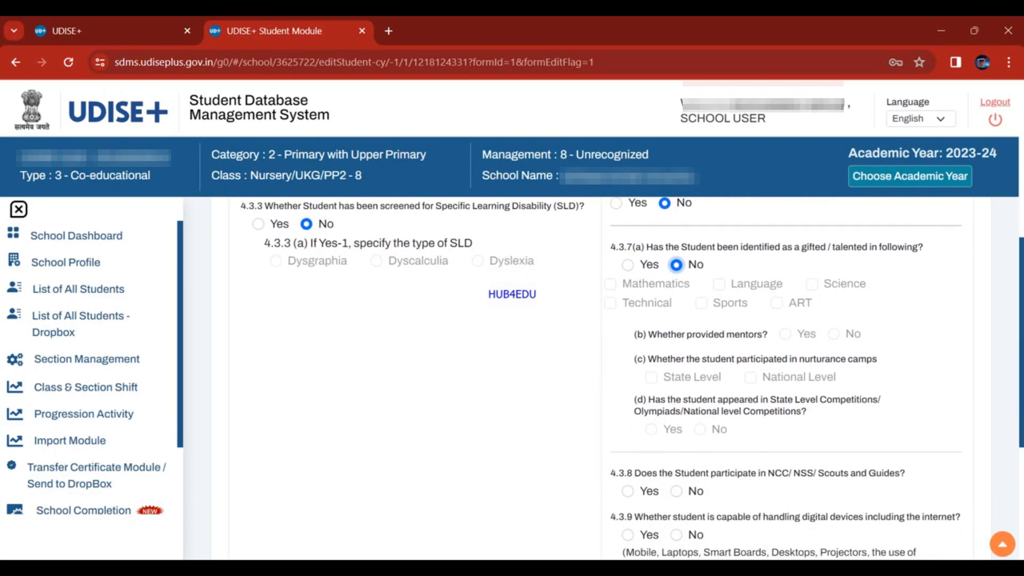
pyautogui.scroll(-2, 1016, 480)
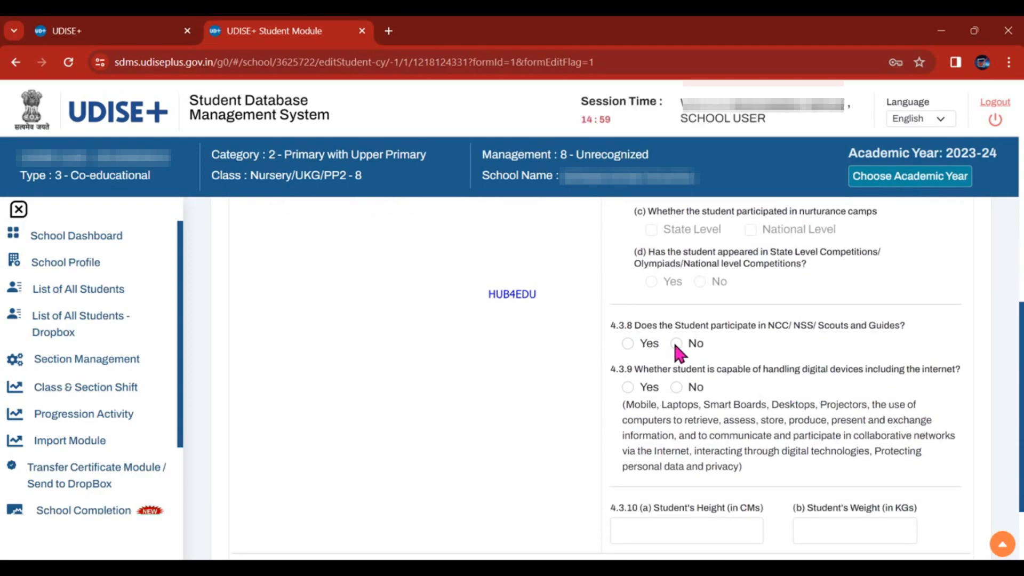
pyautogui.click(676, 387)
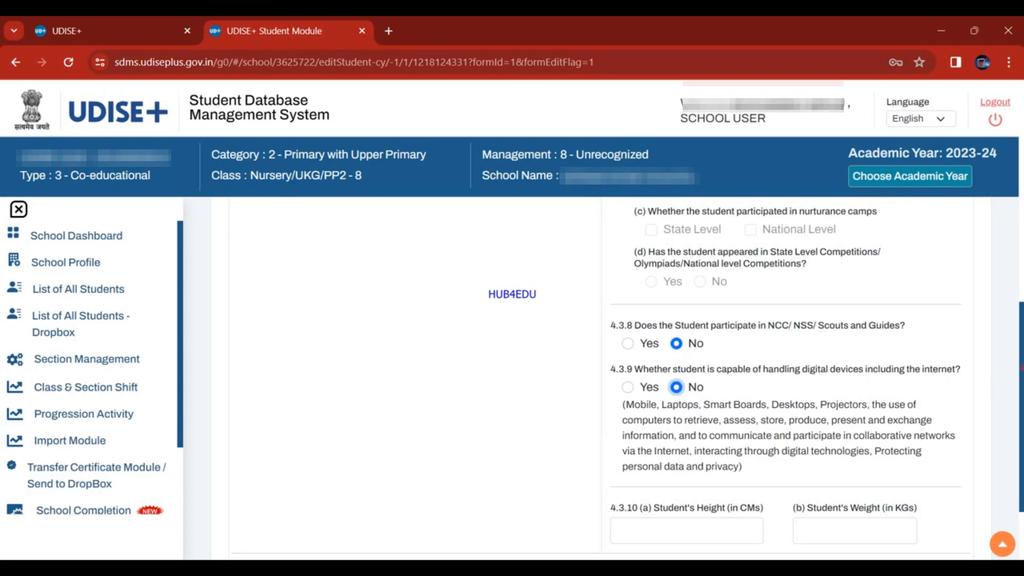
# Set the student's height to 90 cm
pyautogui.scroll(-1, 935, 398)
pyautogui.click(655, 503)
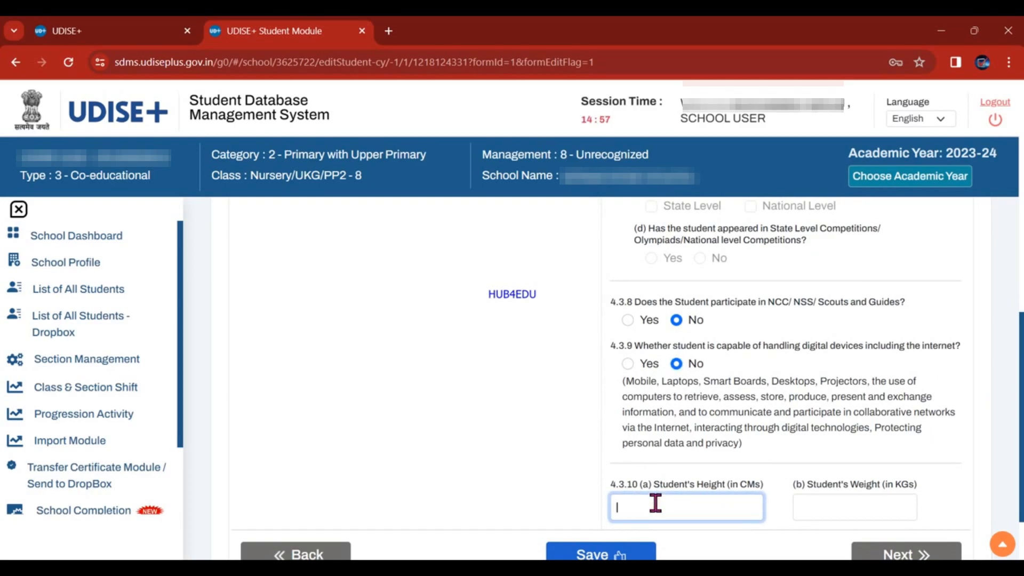
pyautogui.write('11')
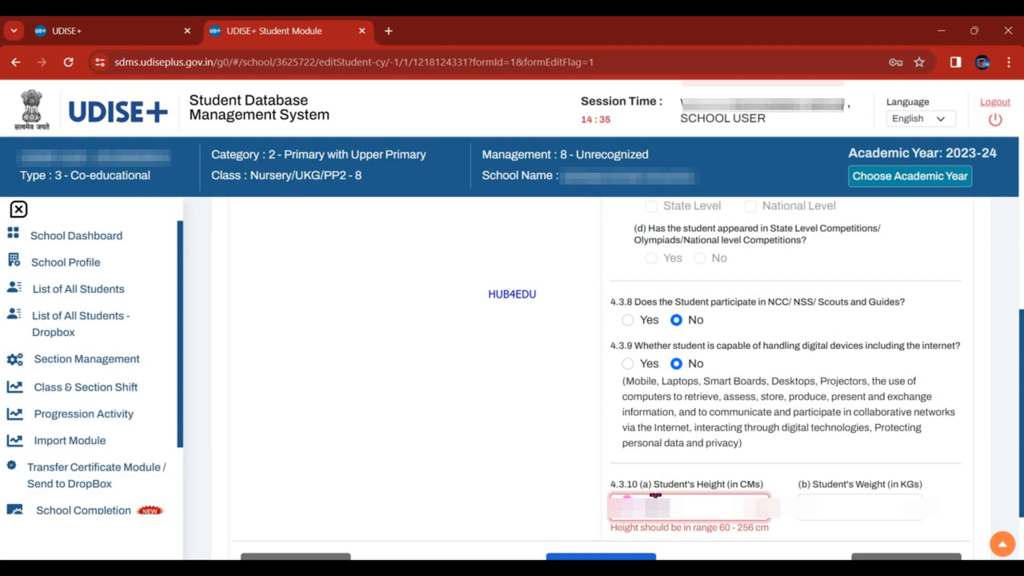
pyautogui.press('BackSpace')
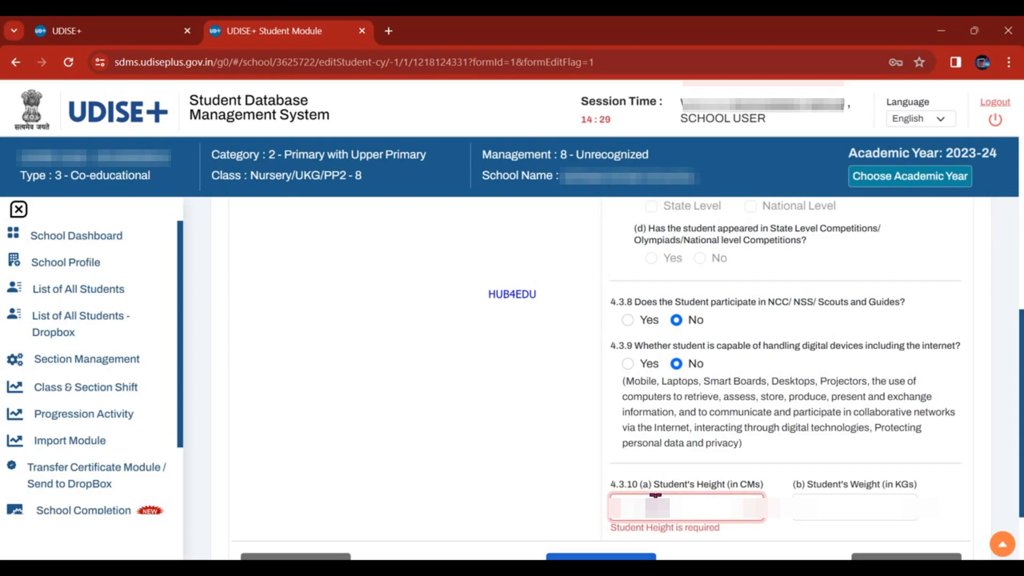
pyautogui.write('90')
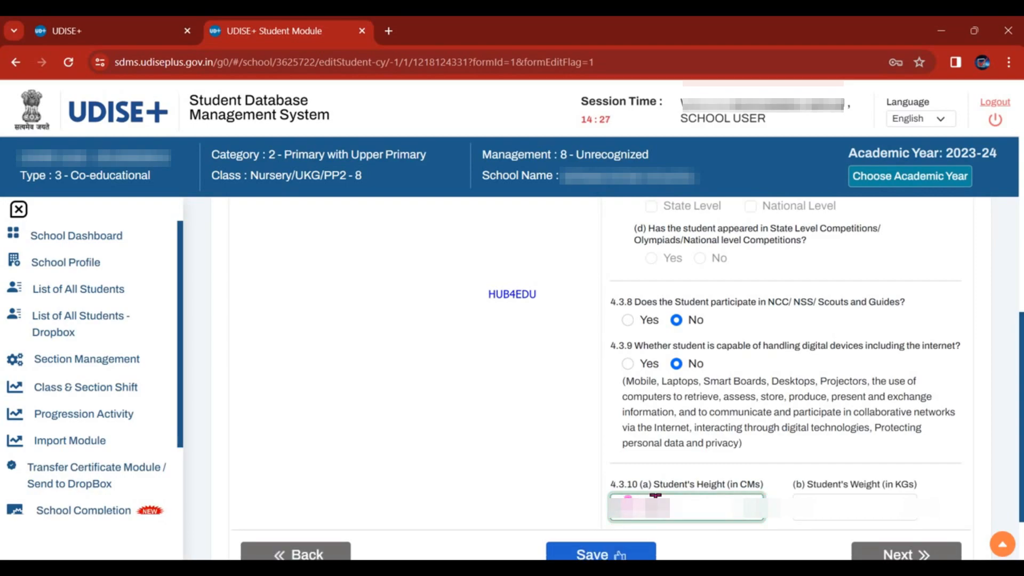
pyautogui.press('Tab')
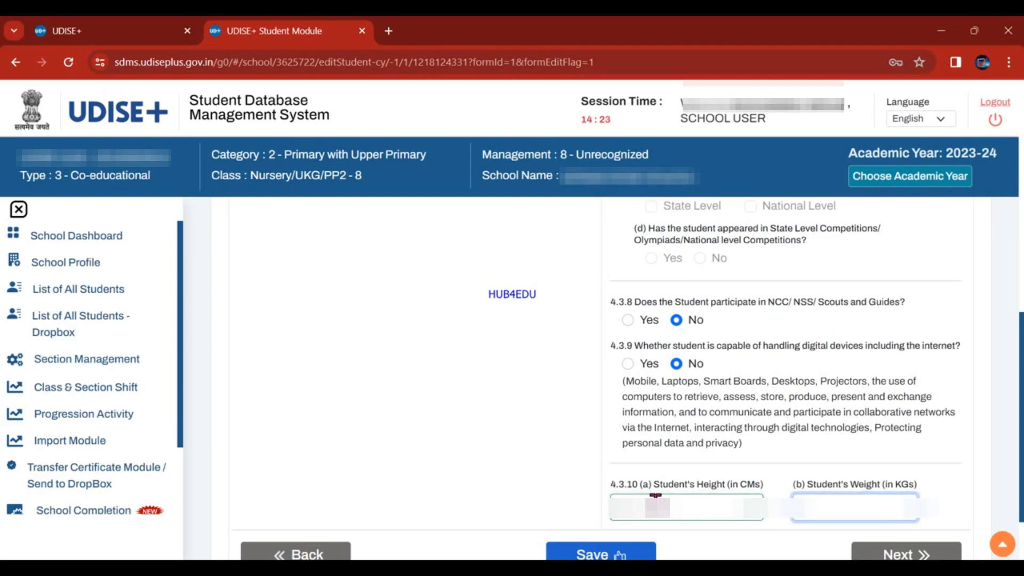
# Set the student's weight to 20 kg, save the facility details, and proceed to the student profile preview
pyautogui.write('15')
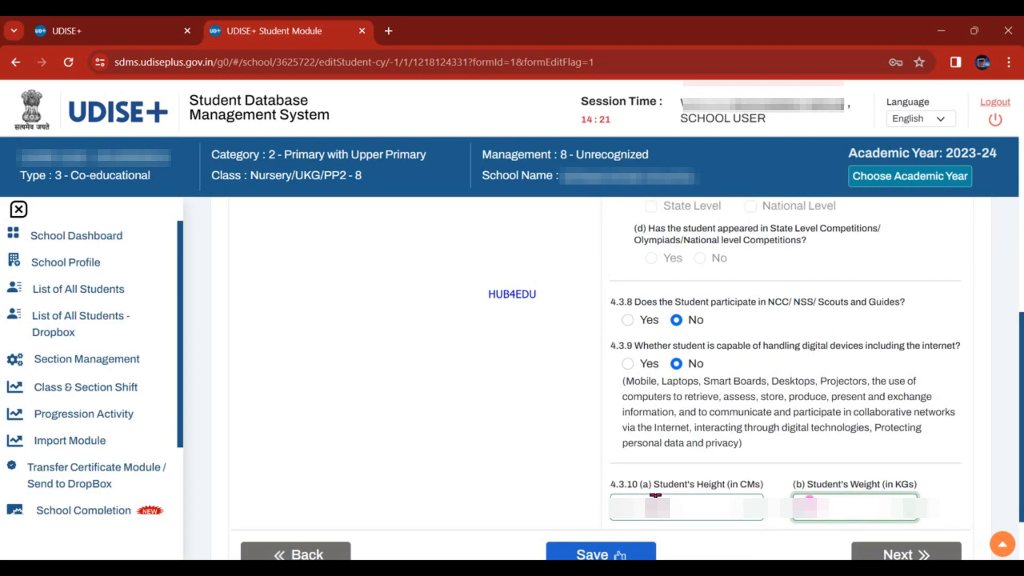
pyautogui.press('BackSpace')
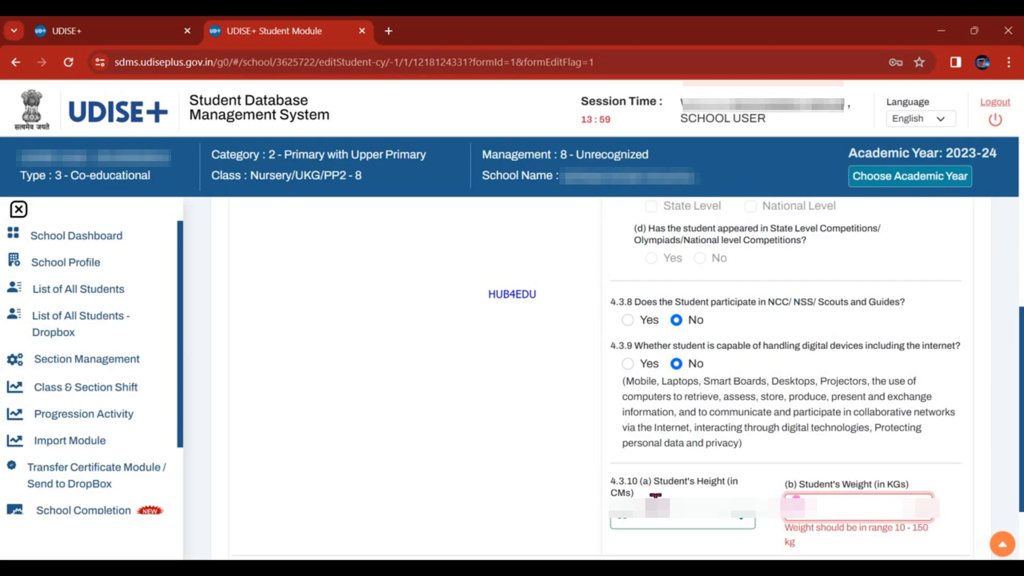
pyautogui.press('BackSpace')
pyautogui.write('15')
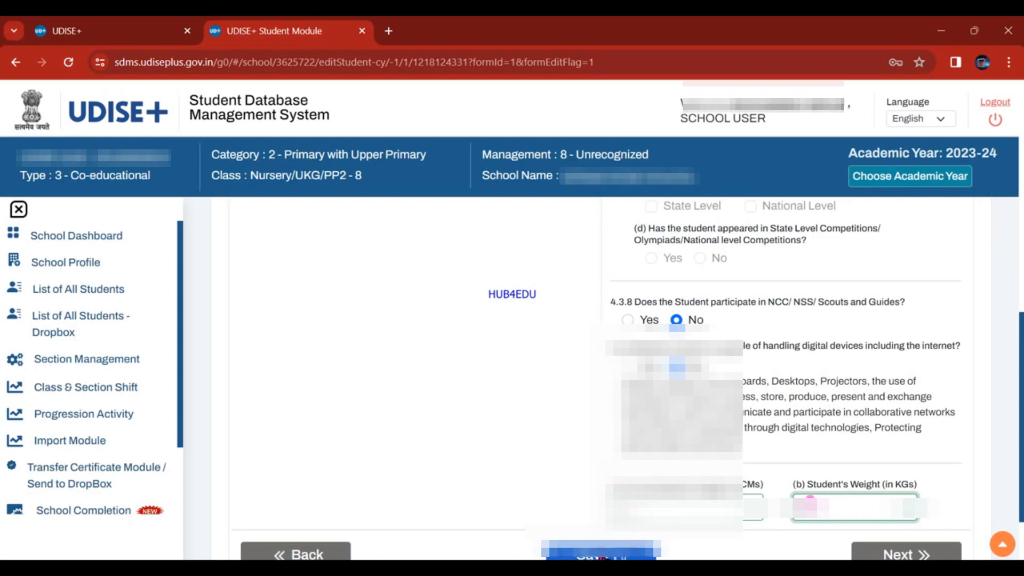
pyautogui.click(602, 557)
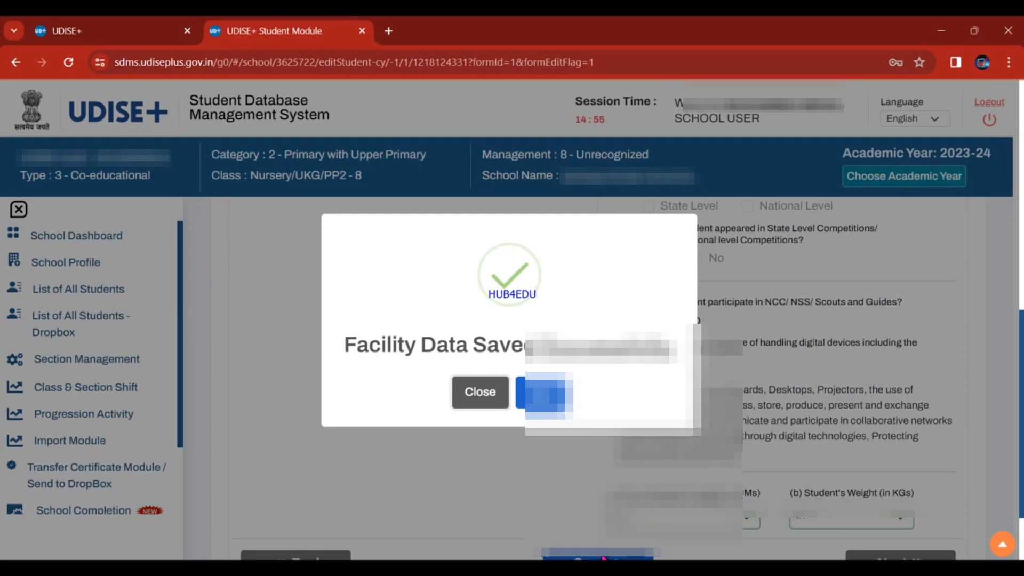
pyautogui.click(538, 393)
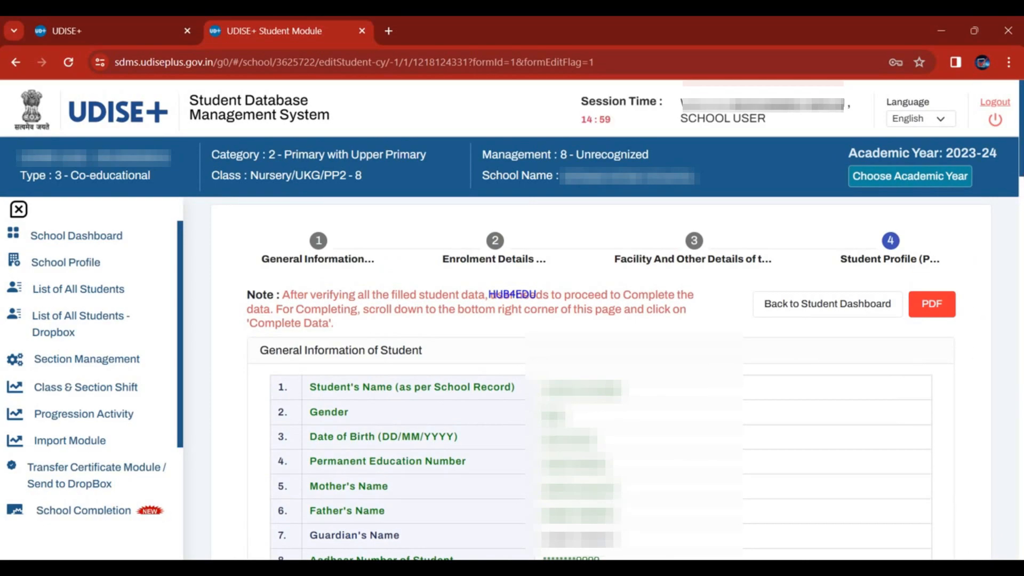
# Complete the student's data from the end of the profile preview, confirm it, and return to the 2023-24 school dashboard
pyautogui.scroll(-20, 600, 378)
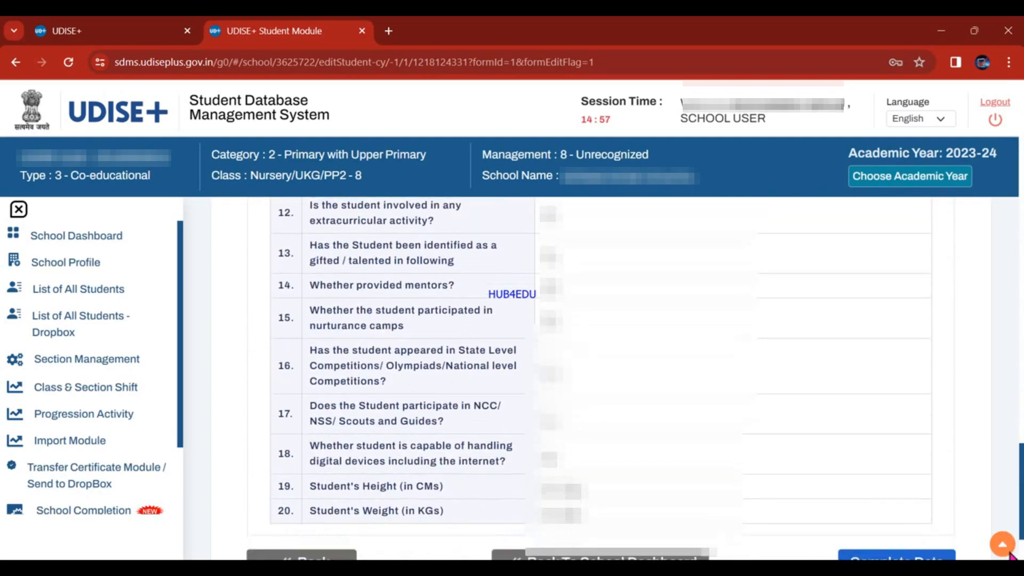
pyautogui.click(902, 482)
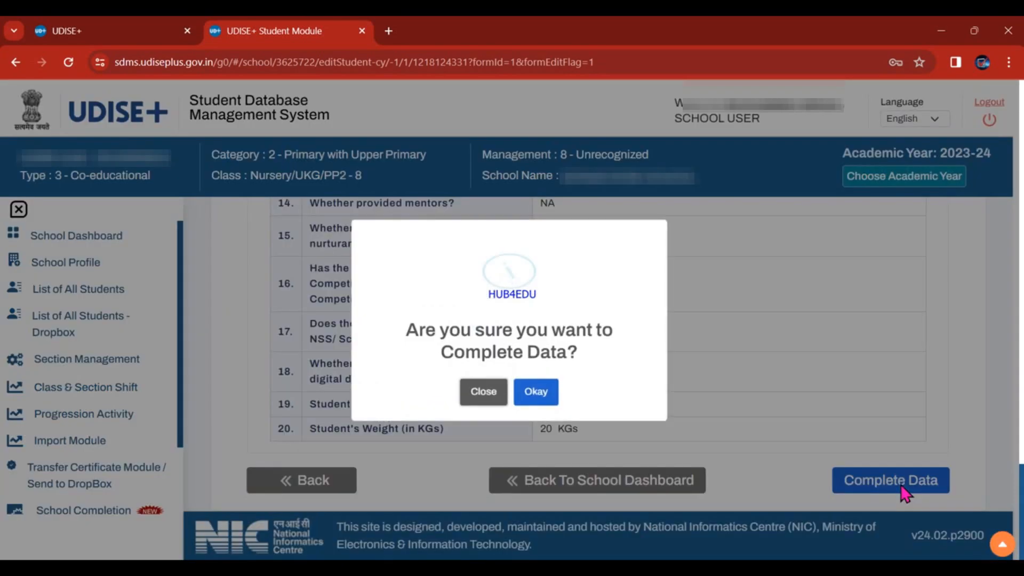
pyautogui.click(547, 417)
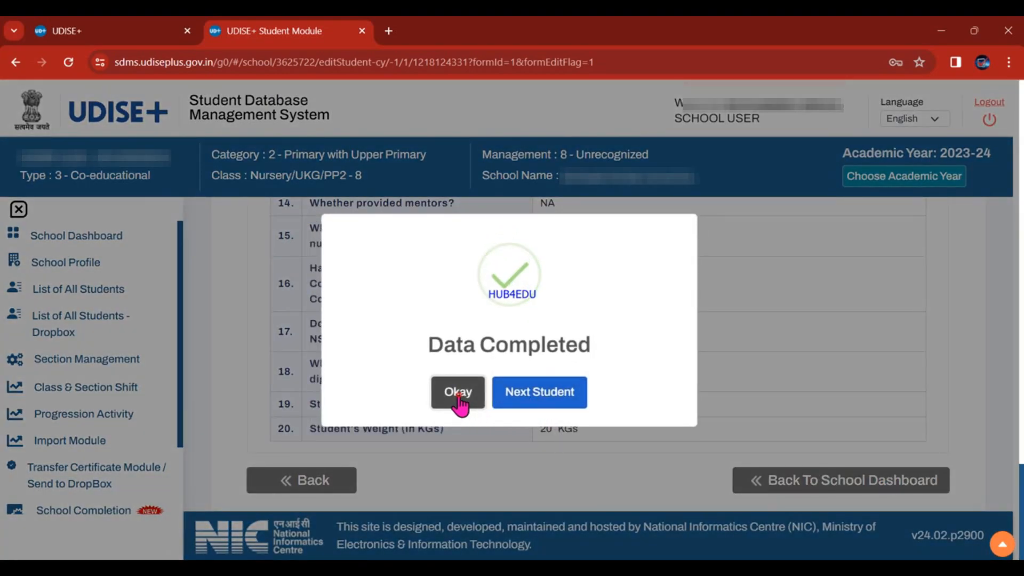
pyautogui.click(459, 397)
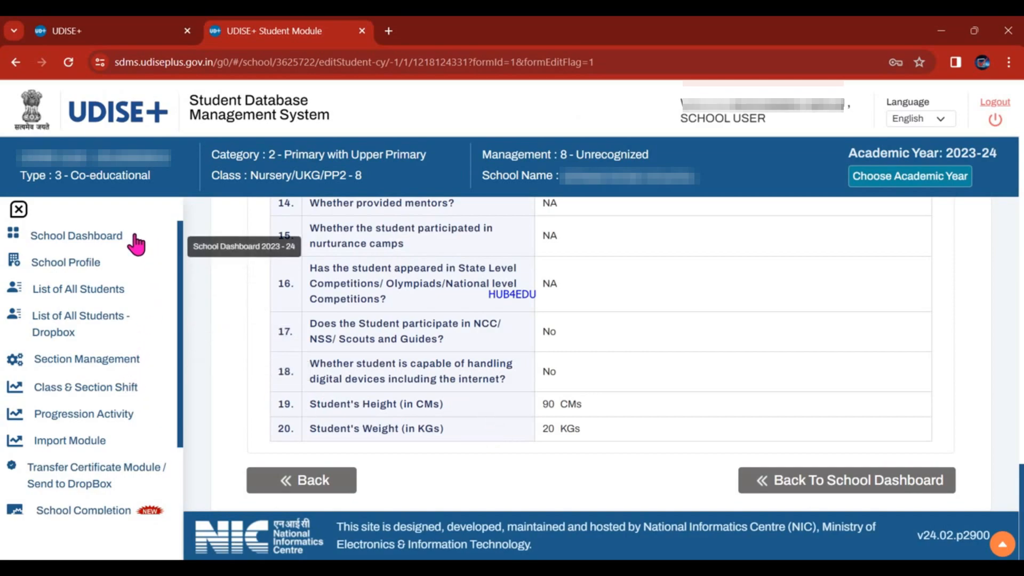
pyautogui.click(114, 237)
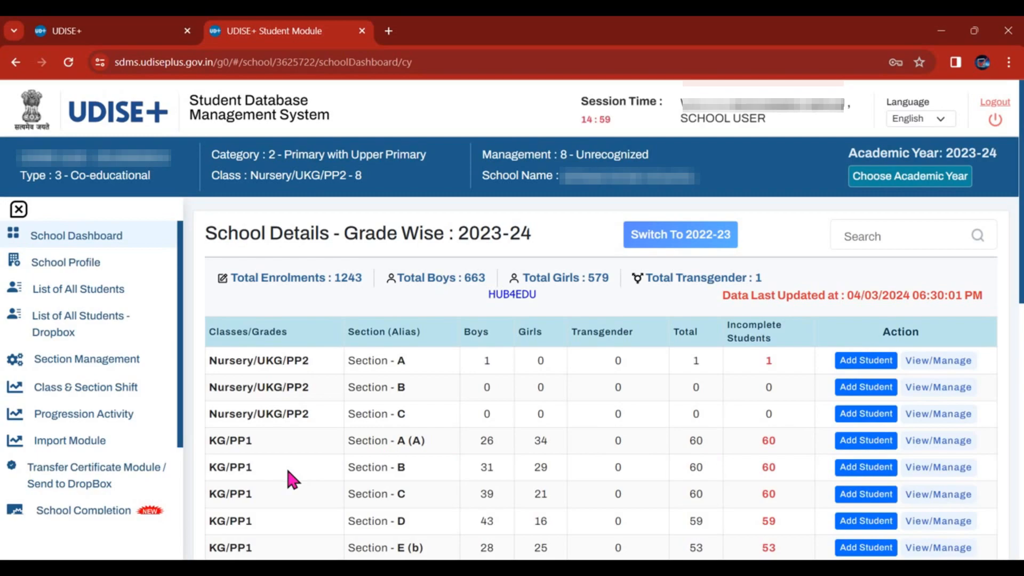
pyautogui.click(888, 441)
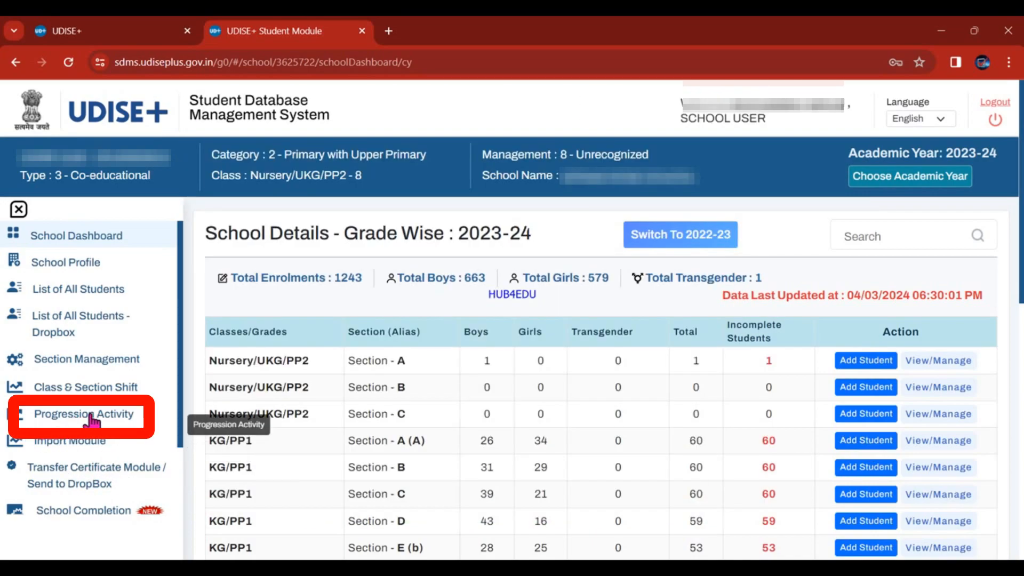
# Check the Progression Module's Finalize Progression status, and return to the school dashboard to review the grade-wise list
pyautogui.click(92, 418)
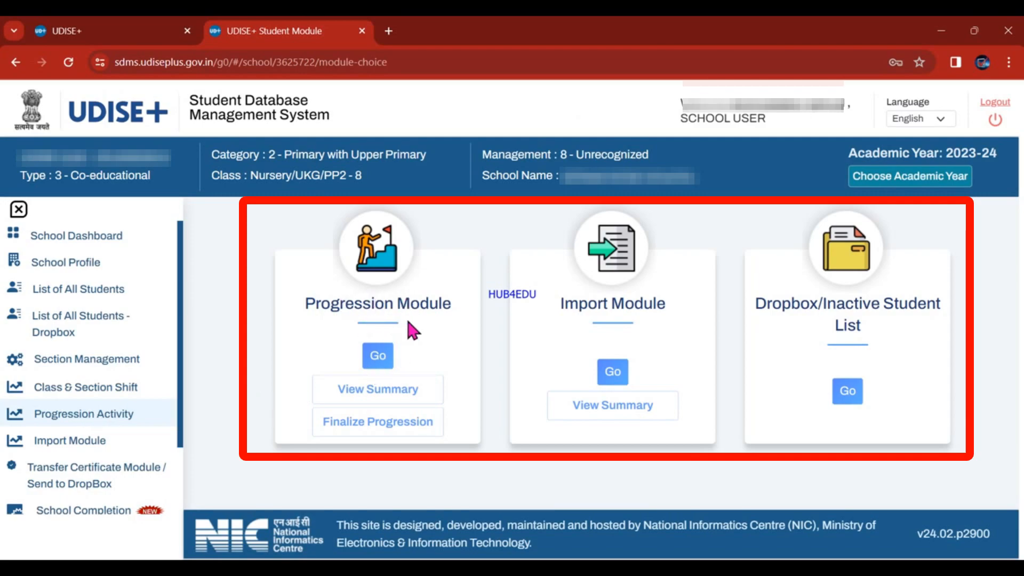
pyautogui.click(371, 429)
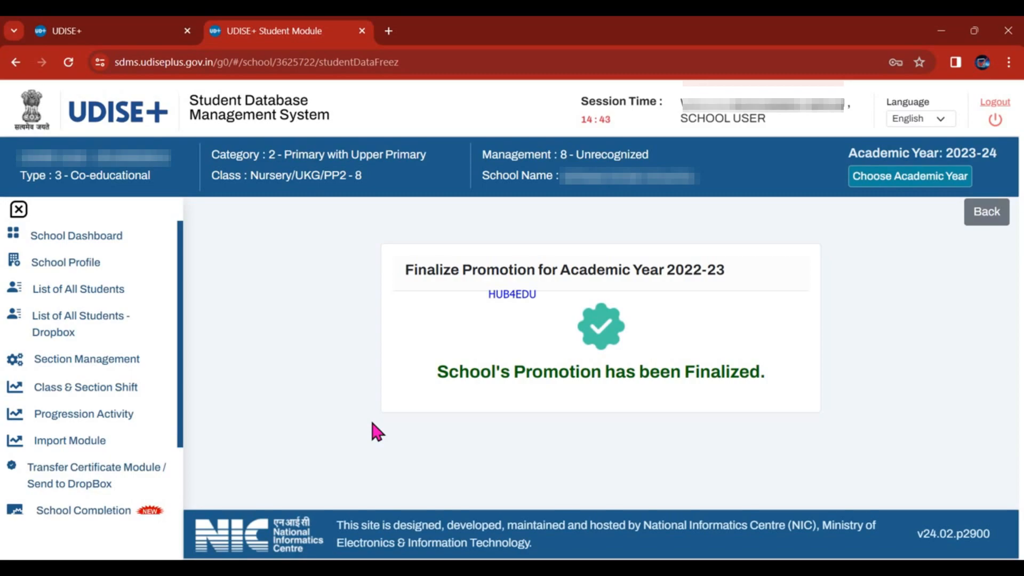
pyautogui.click(73, 237)
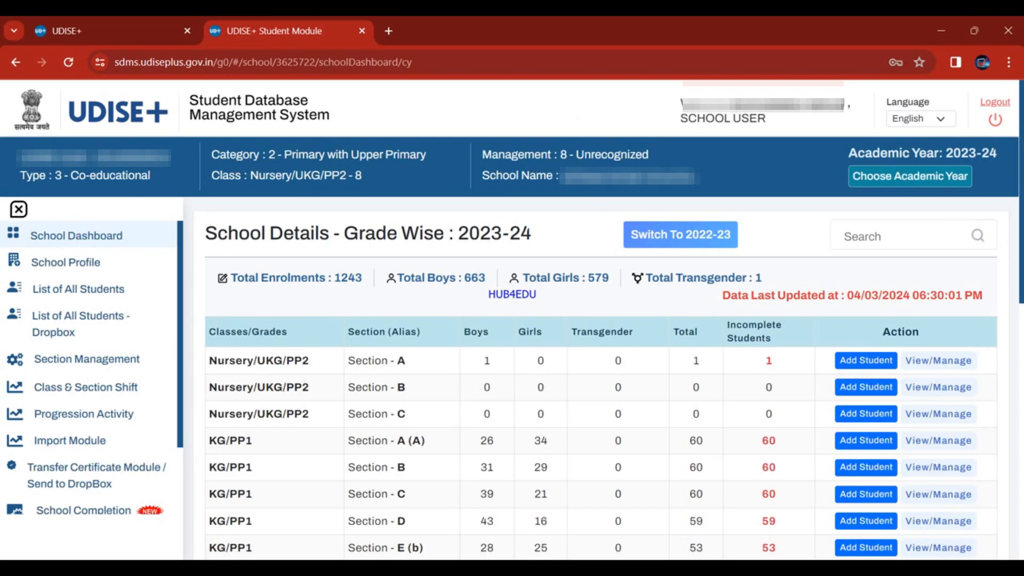
pyautogui.scroll(-3, 1019, 356)
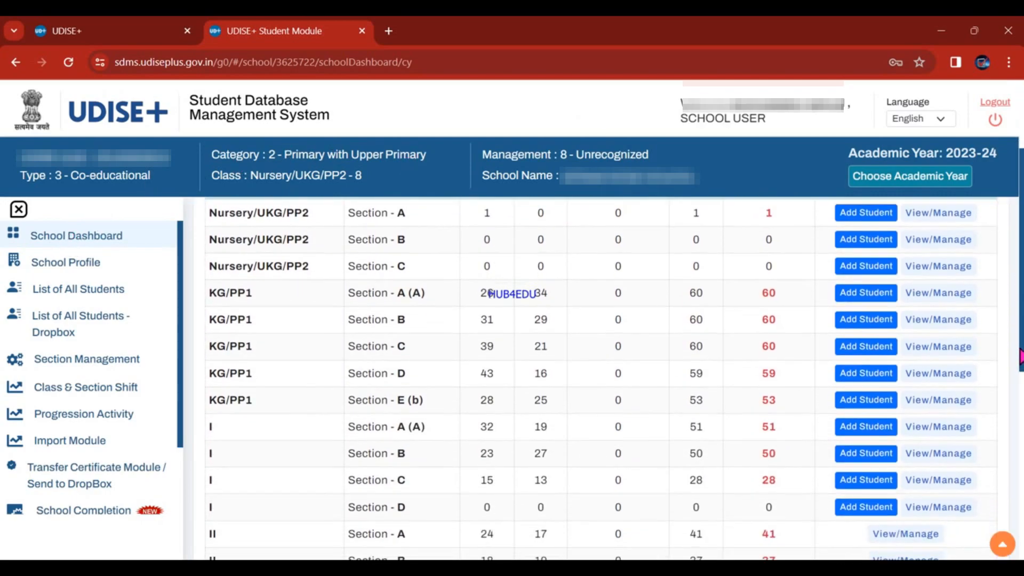
# Open the new-student form for Nursery/UKG/PP2 Section B and examine its General Profile, Contact Details and Additional Details fields
pyautogui.moveTo(1019, 356); pyautogui.dragTo(1019, 373)
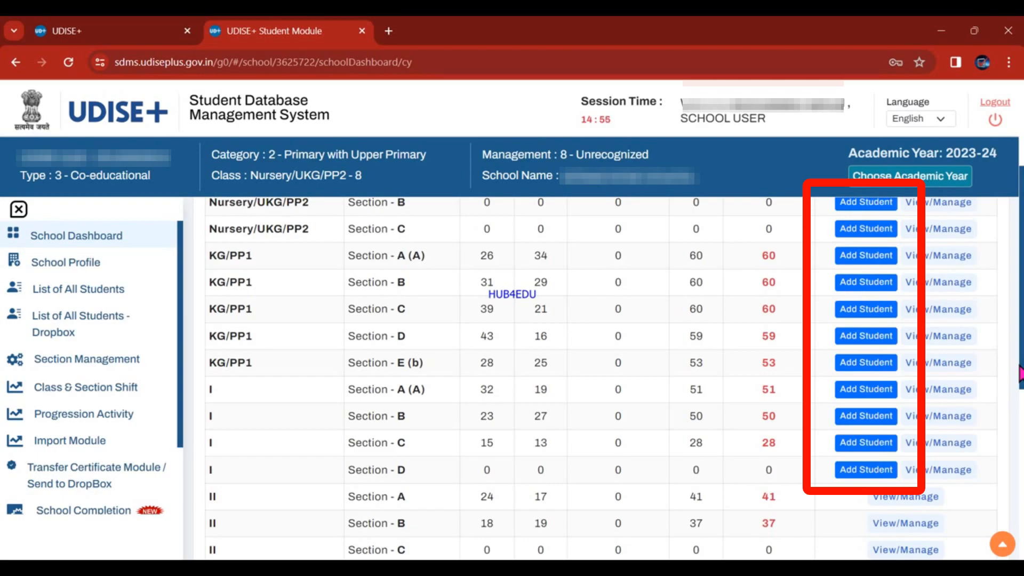
pyautogui.scroll(2, 1019, 373)
pyautogui.scroll(1, 1020, 341)
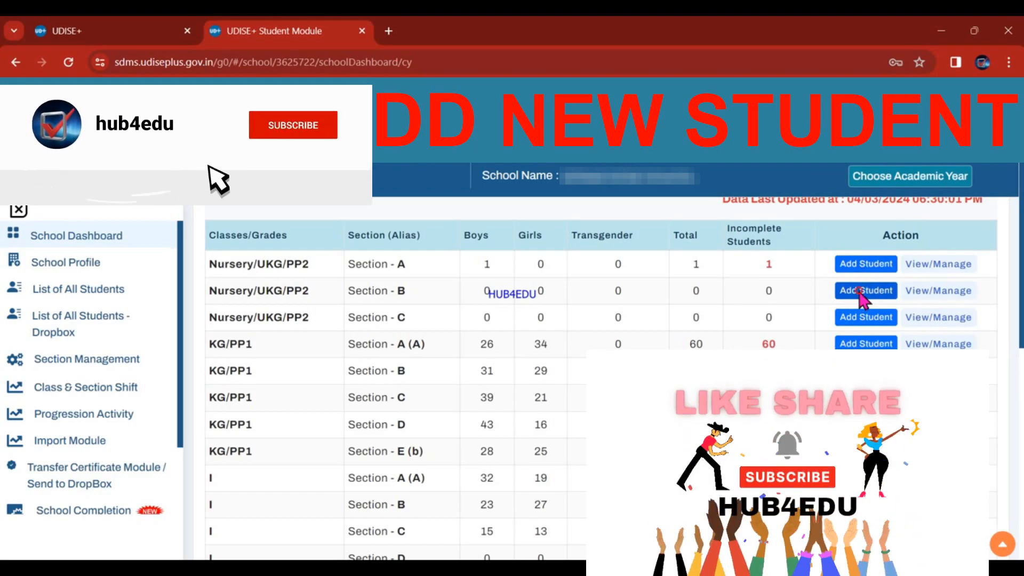
pyautogui.click(866, 292)
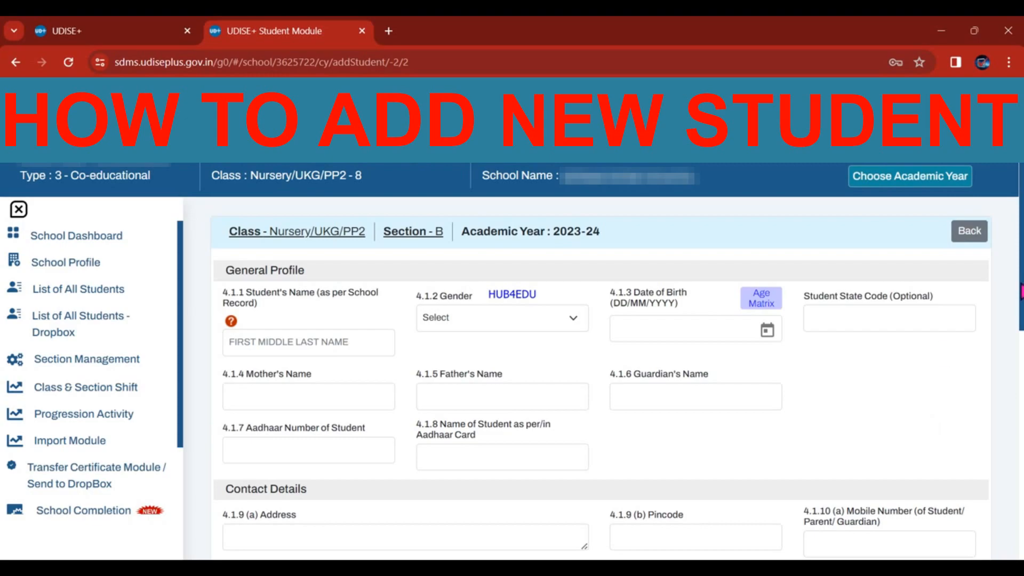
pyautogui.scroll(-3, 890, 388)
pyautogui.scroll(-3, 617, 380)
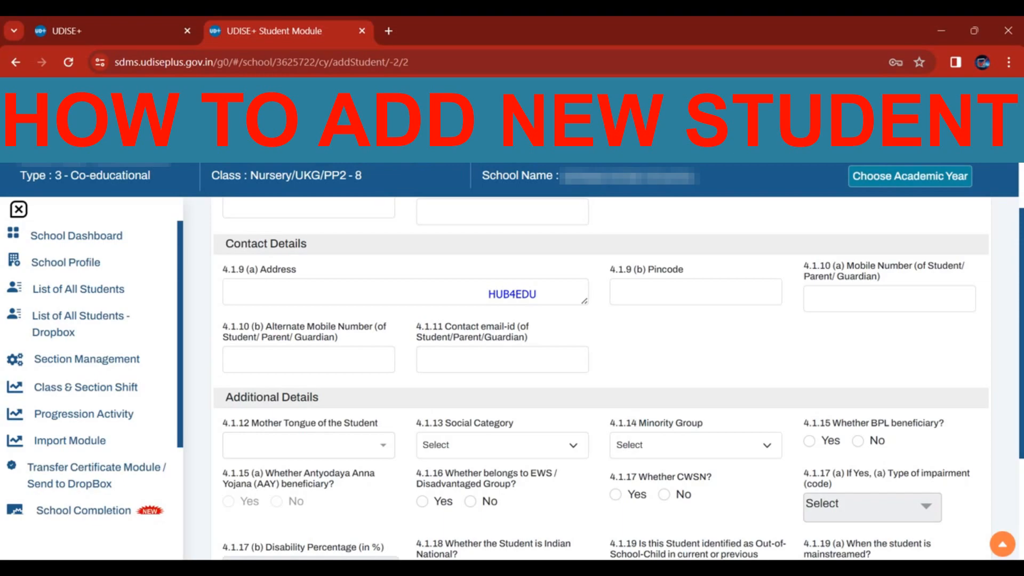
pyautogui.scroll(-3, 601, 379)
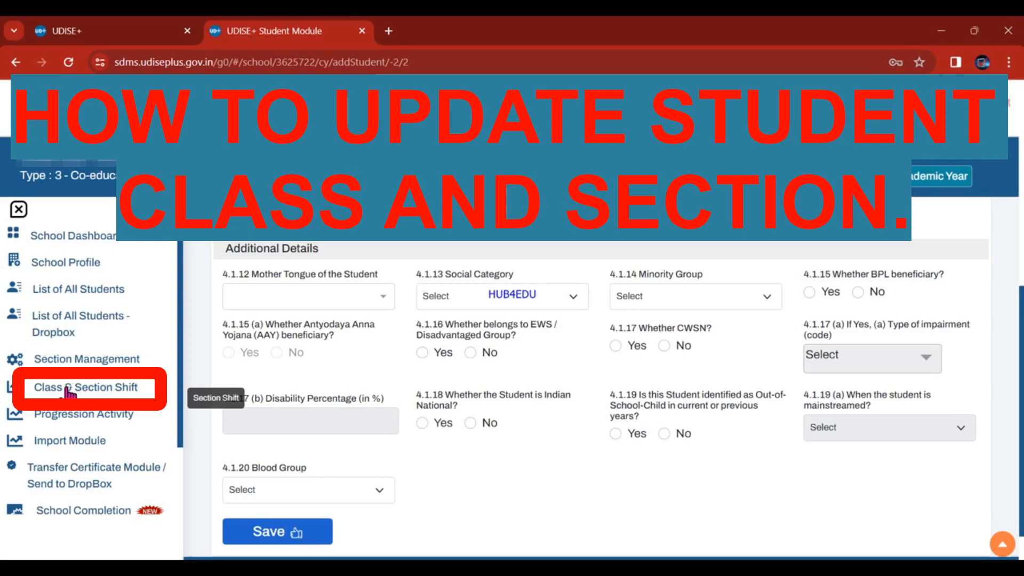
# Open the Class & Section Shift page and list the students of class I, section A
pyautogui.click(68, 389)
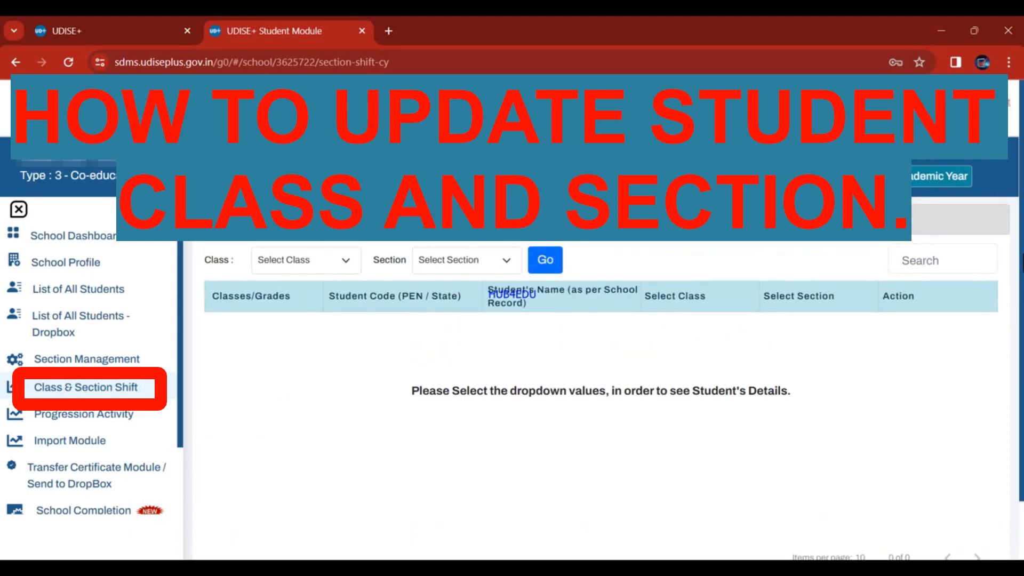
pyautogui.click(329, 262)
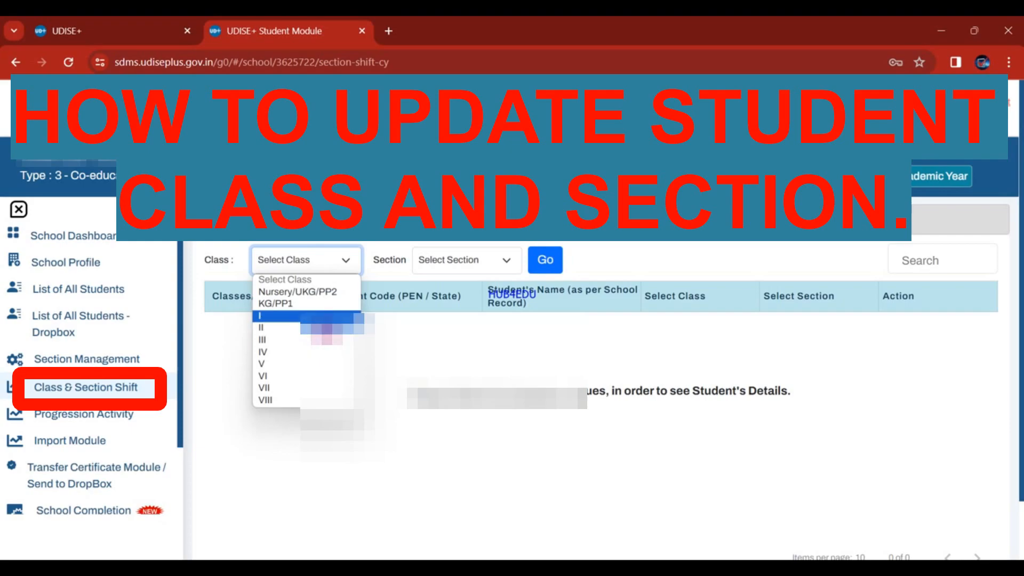
pyautogui.click(319, 316)
pyautogui.click(485, 269)
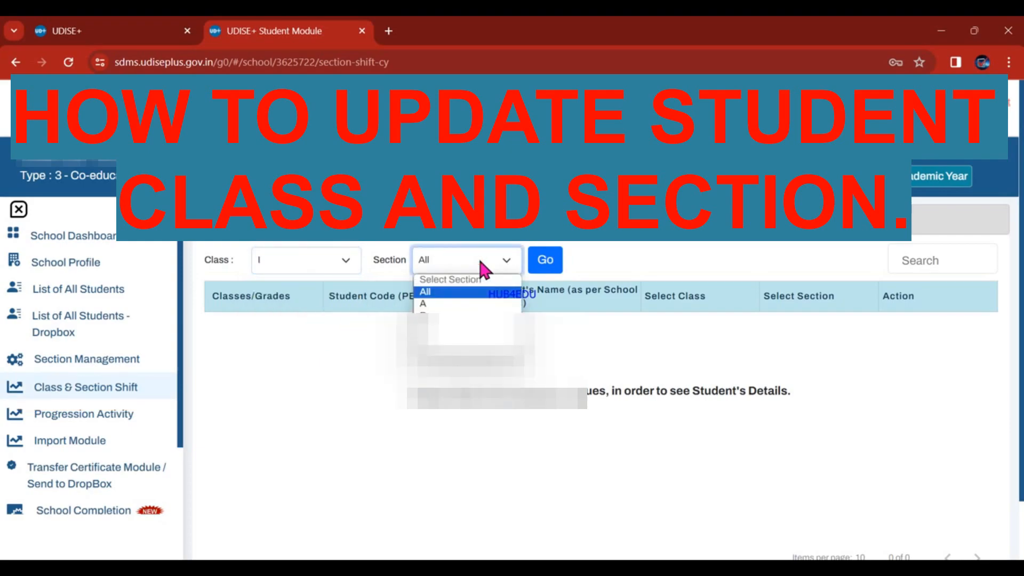
pyautogui.click(465, 304)
pyautogui.click(544, 263)
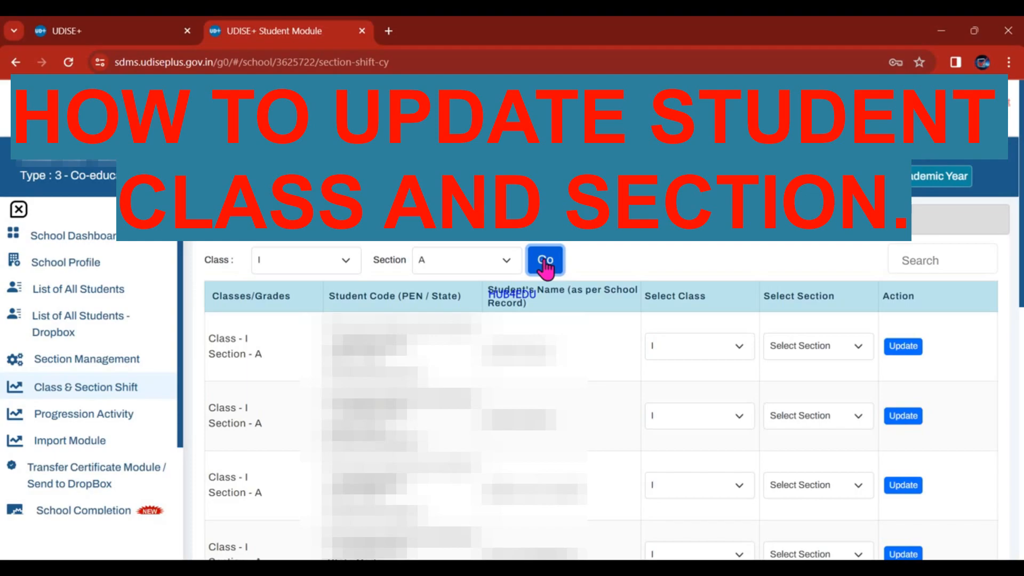
# Try to shift the first listed student to class II, section A
pyautogui.click(678, 353)
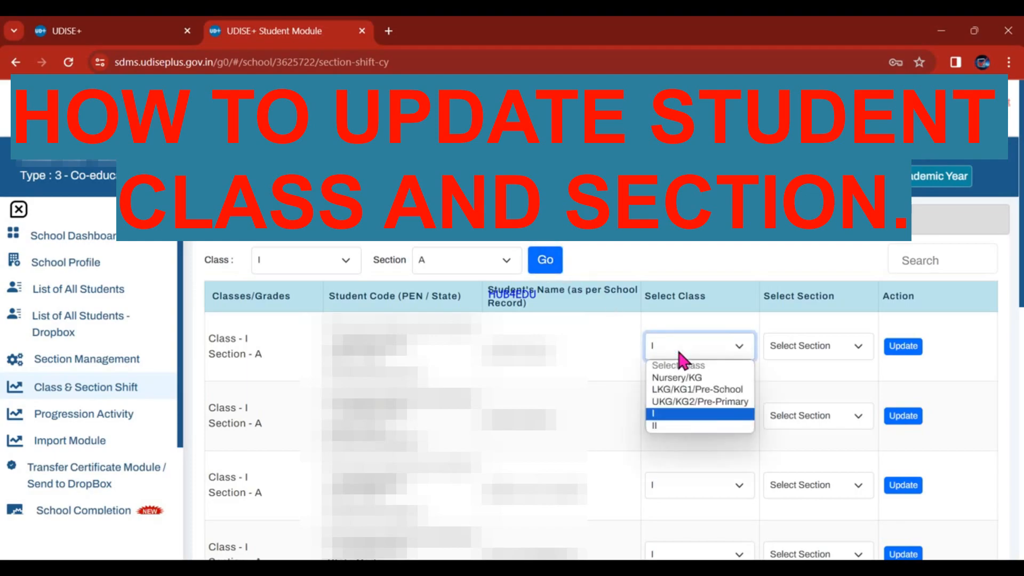
pyautogui.click(662, 426)
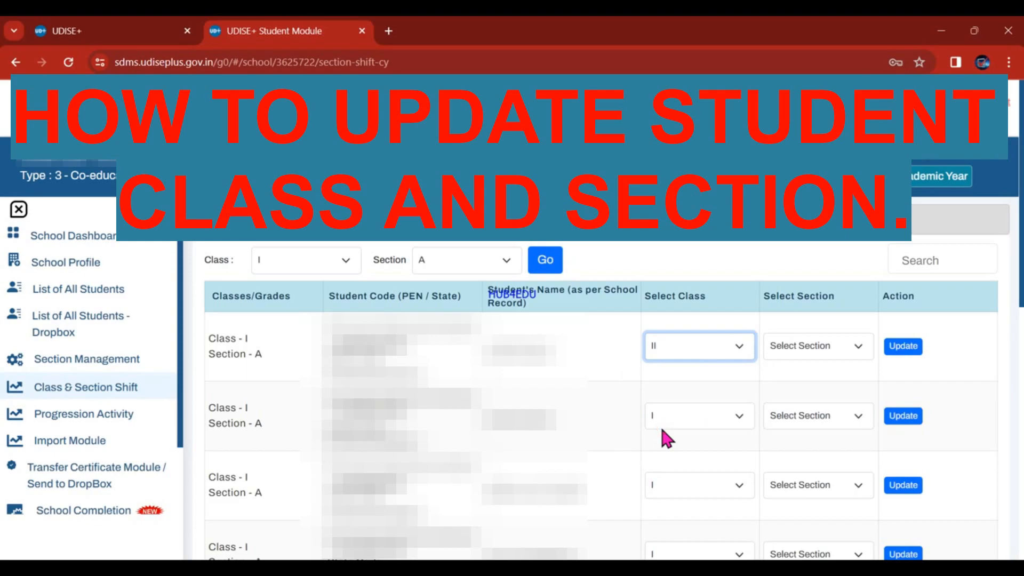
pyautogui.click(825, 347)
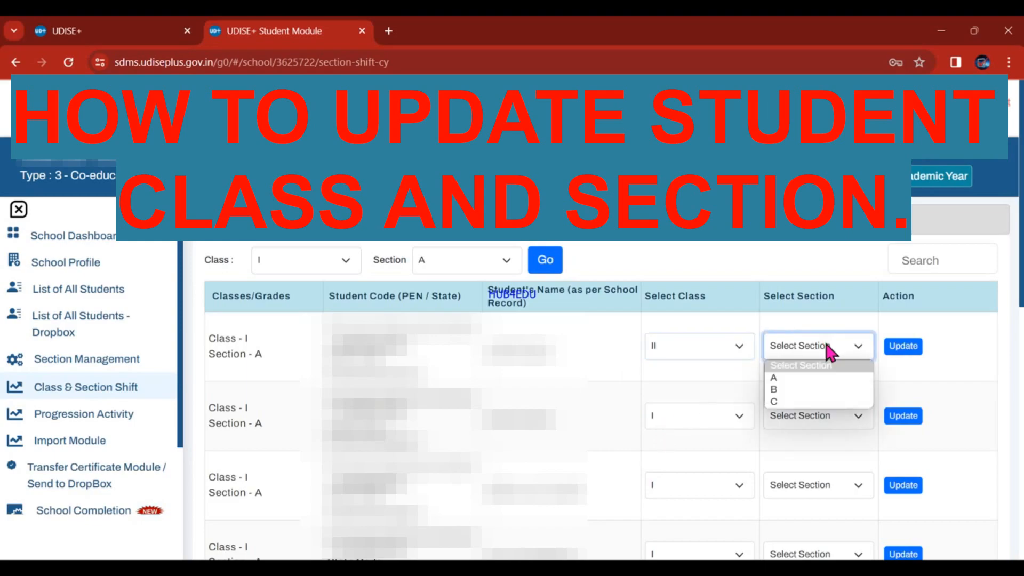
pyautogui.click(812, 377)
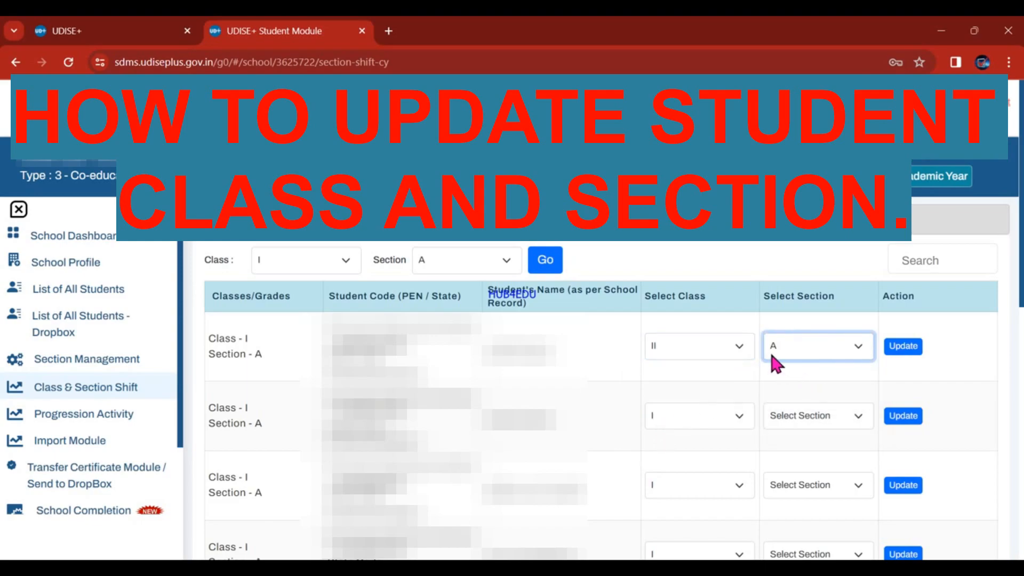
pyautogui.click(901, 347)
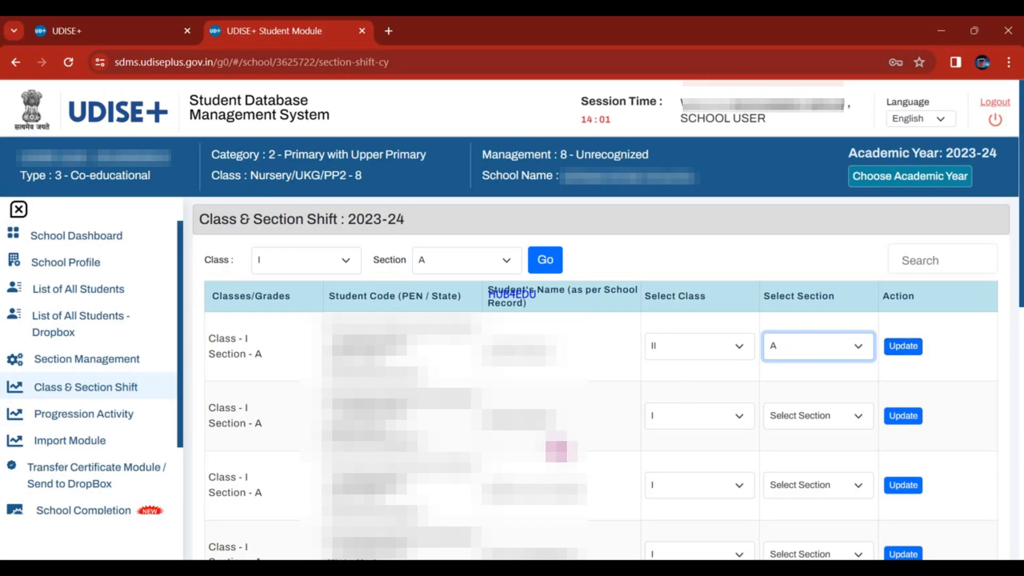
# Open the Progression Module and list the students of class III, section A, eligible for promotion
pyautogui.click(81, 421)
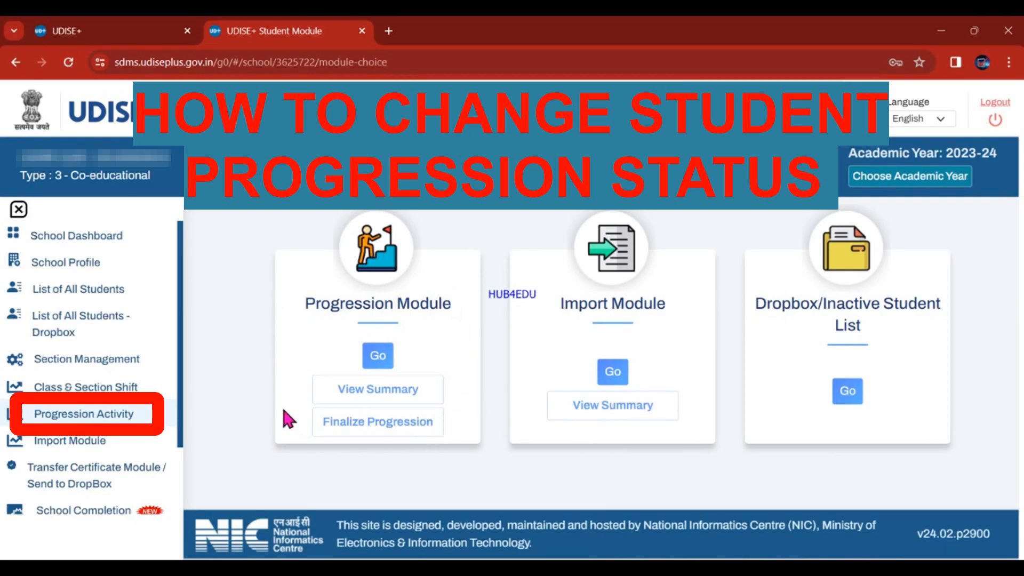
pyautogui.click(377, 356)
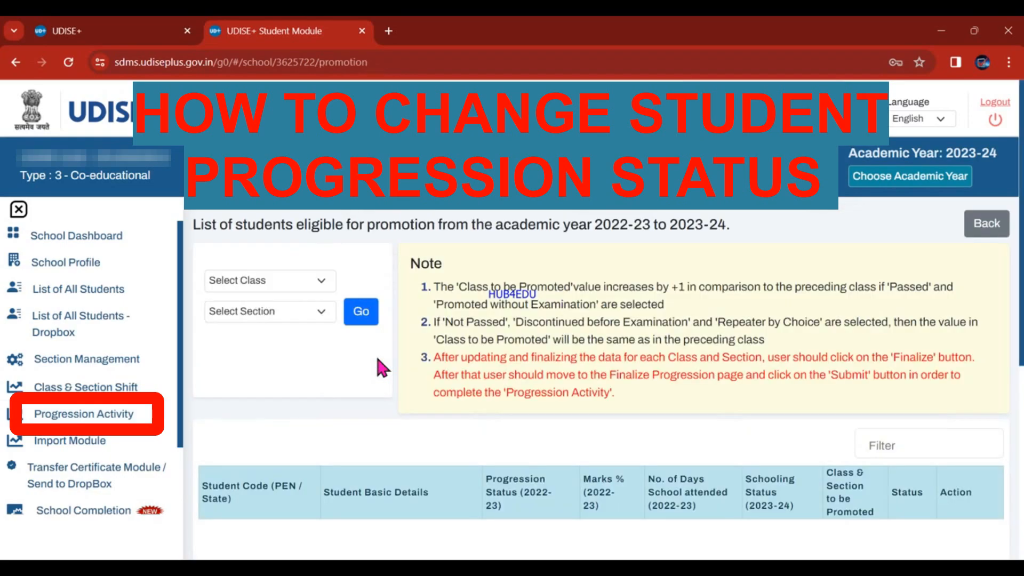
pyautogui.click(273, 280)
pyautogui.click(271, 358)
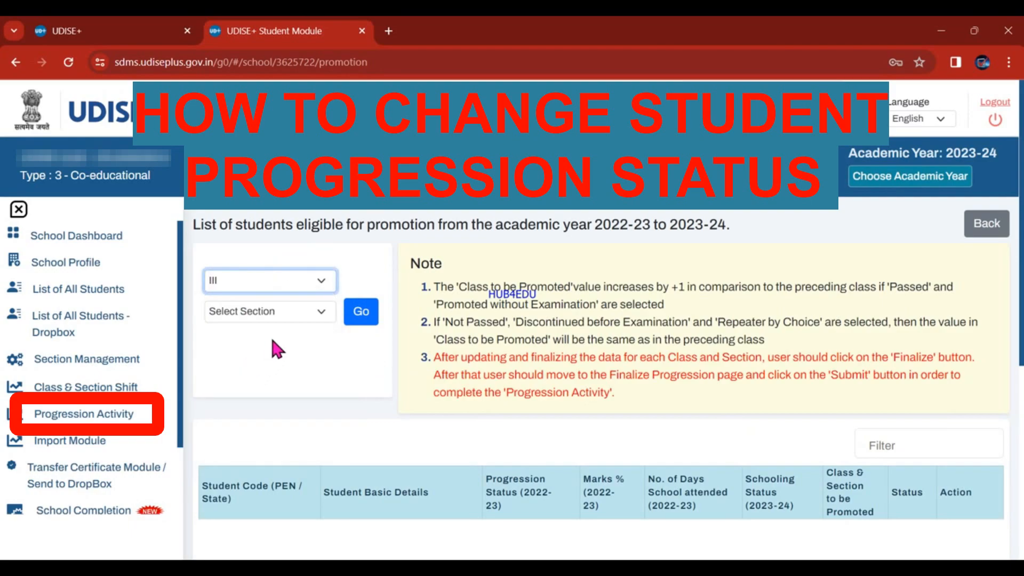
pyautogui.click(284, 313)
pyautogui.click(263, 340)
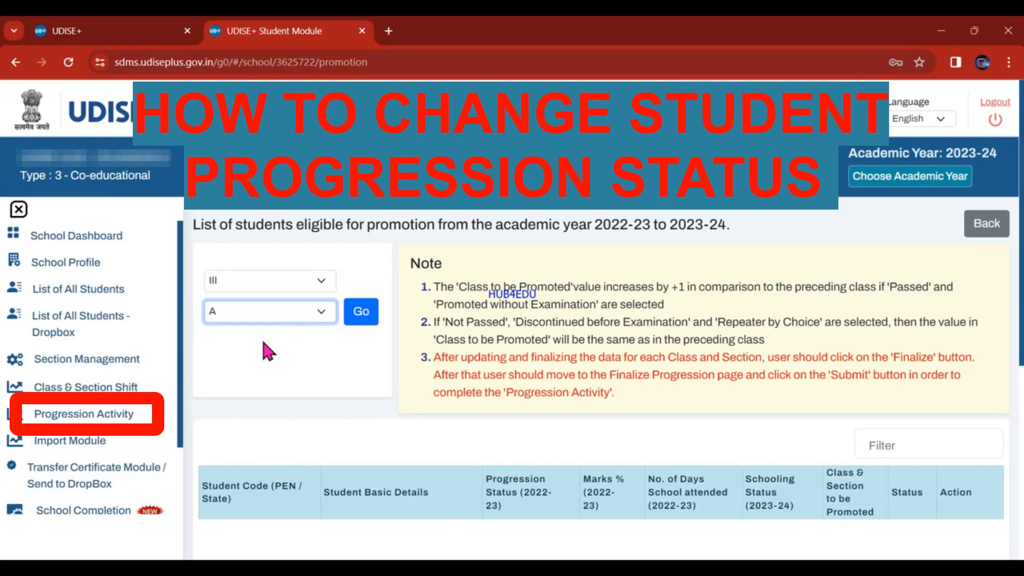
pyautogui.click(361, 315)
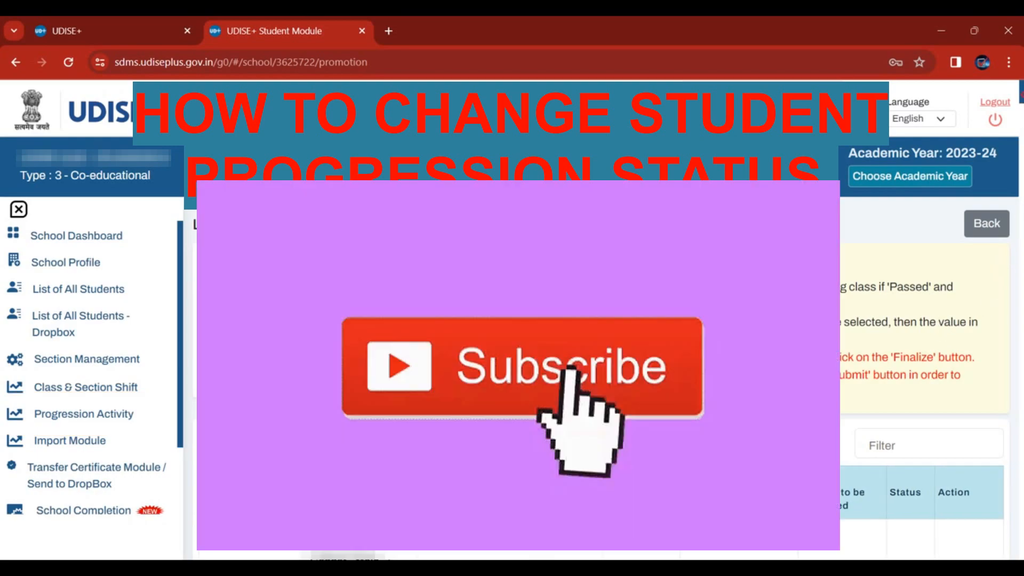
# Open the first student's progression correction, choosing Promoted without Examination as progression status and Left School with TC/without TC as schooling status
pyautogui.moveTo(1022, 98); pyautogui.dragTo(1022, 111)
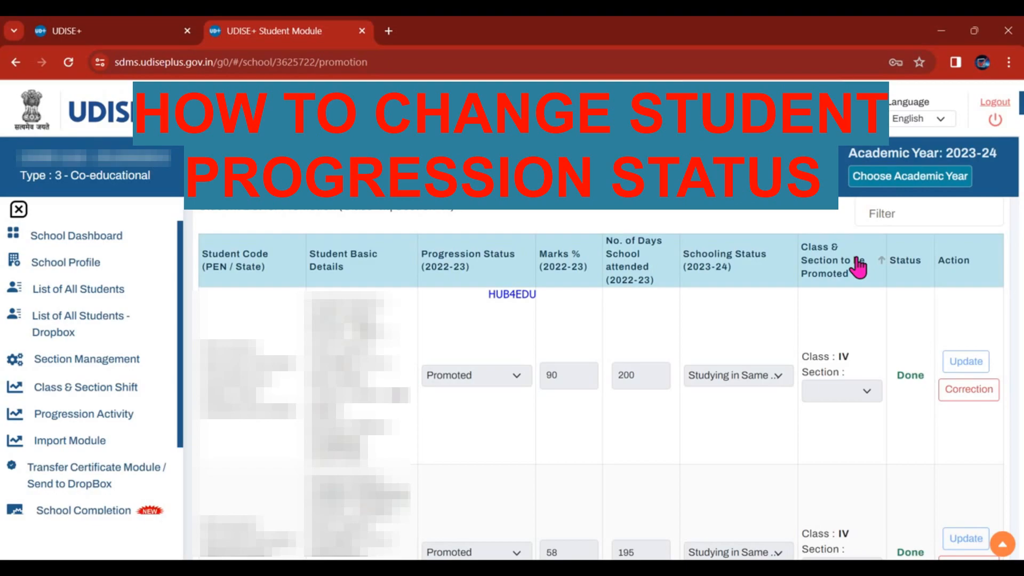
pyautogui.click(980, 403)
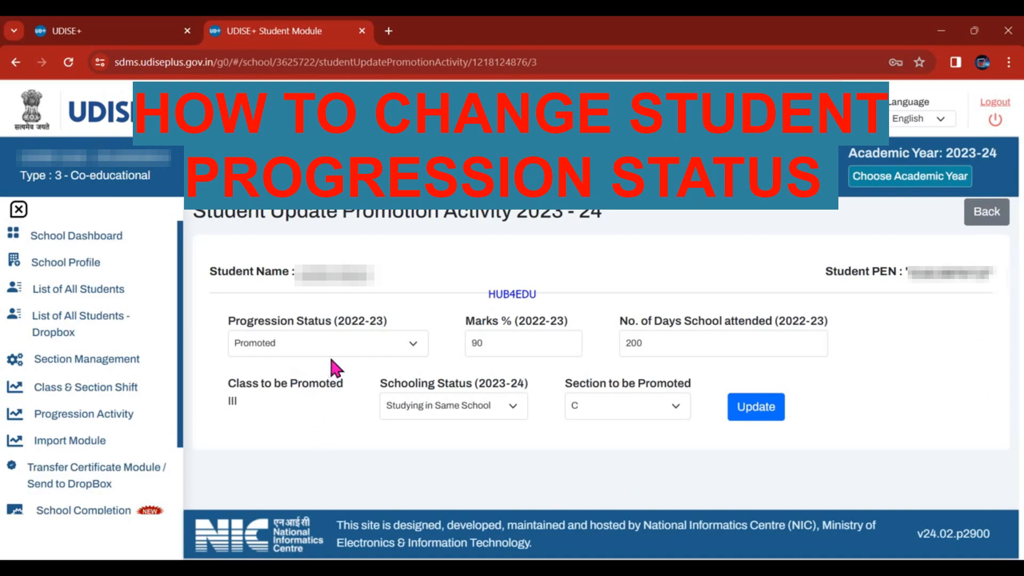
pyautogui.click(335, 341)
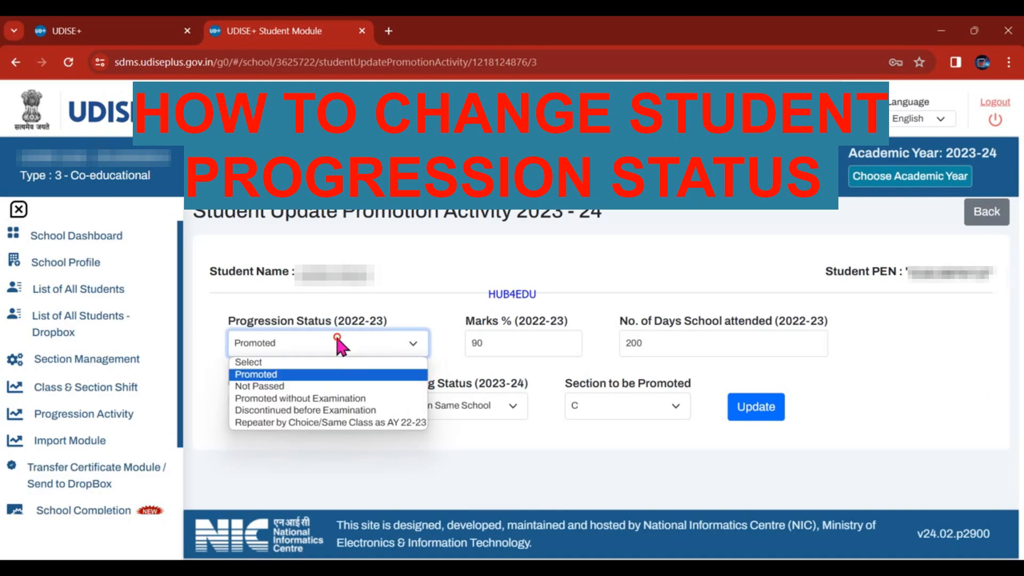
pyautogui.click(358, 399)
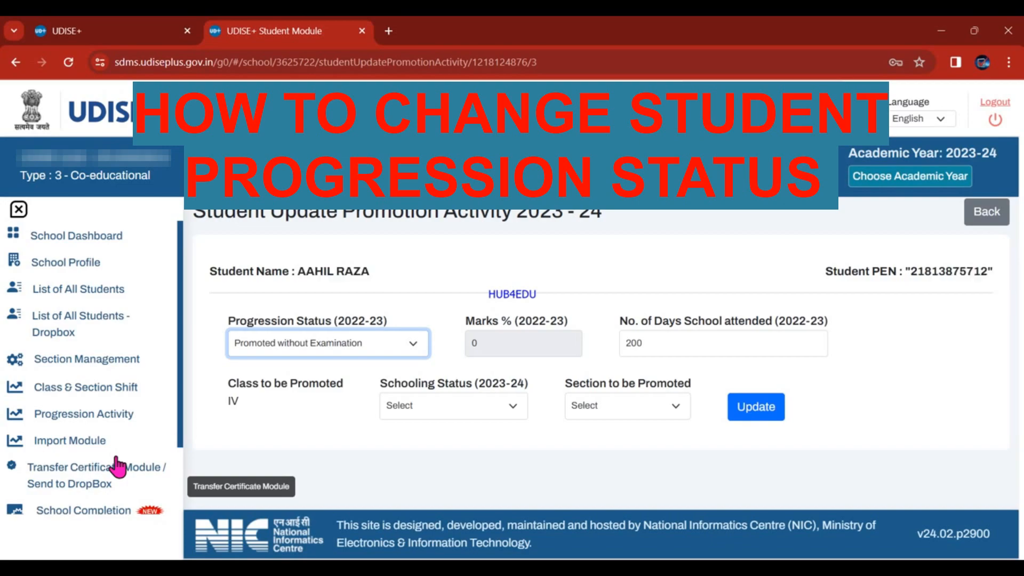
pyautogui.click(440, 408)
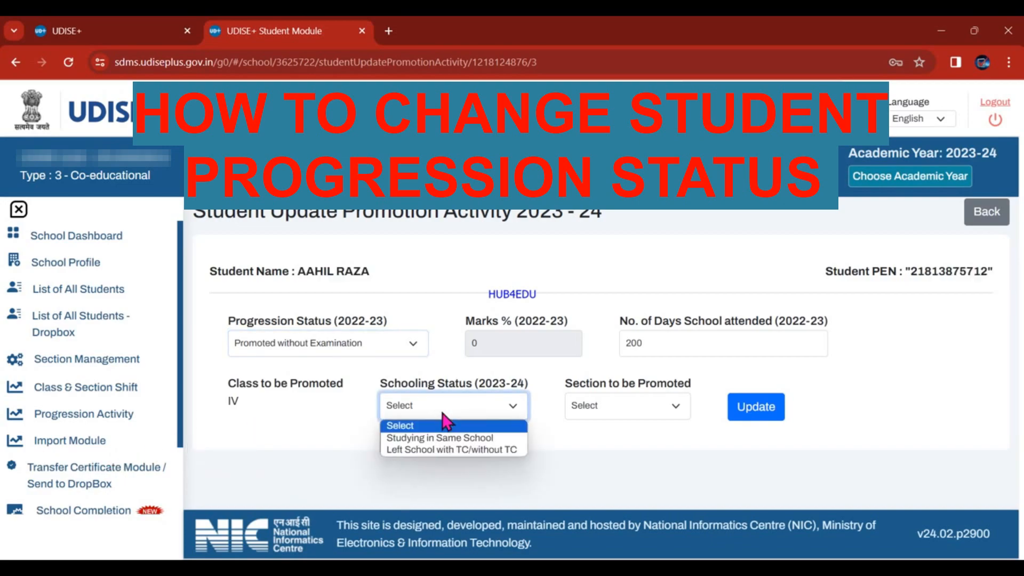
pyautogui.click(460, 451)
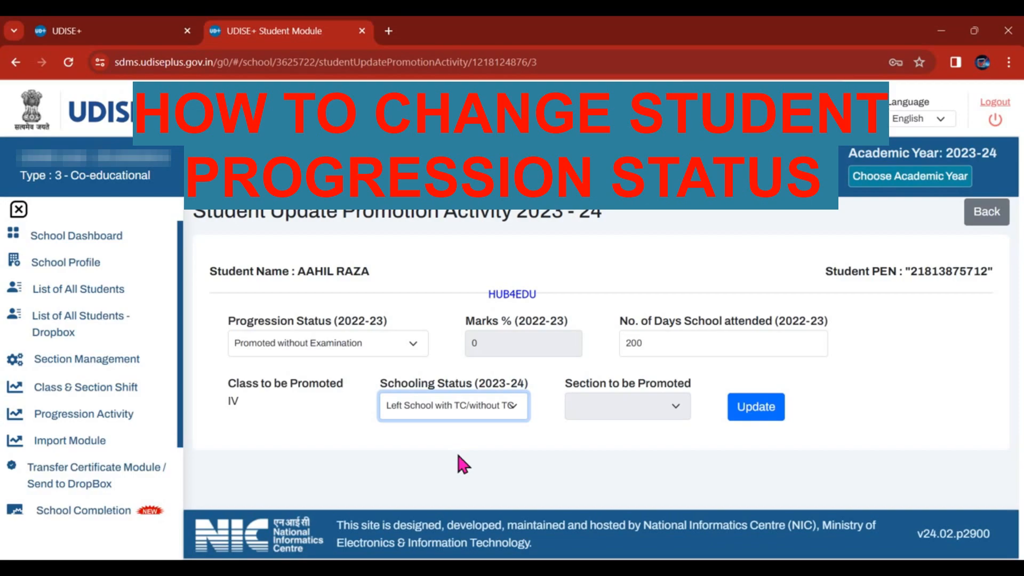
# Download the 2023-24 List of All Students as an Excel file and open the folder containing it
pyautogui.click(90, 237)
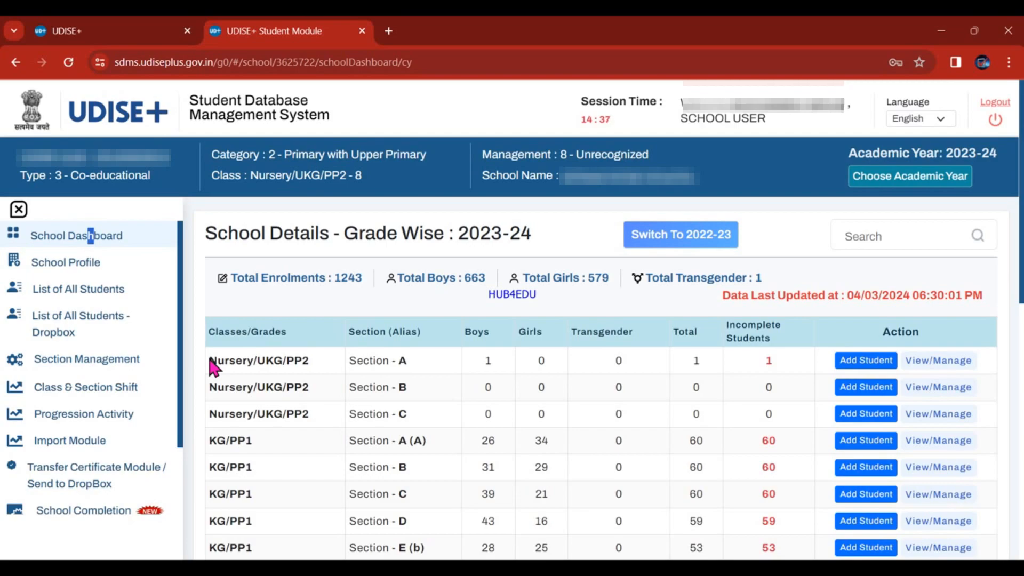
pyautogui.click(81, 290)
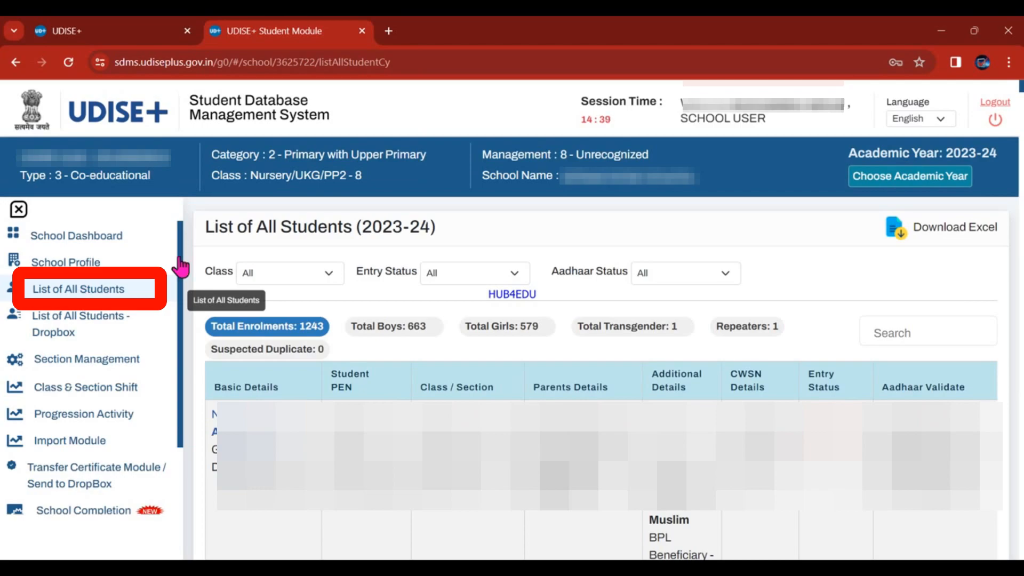
pyautogui.click(941, 238)
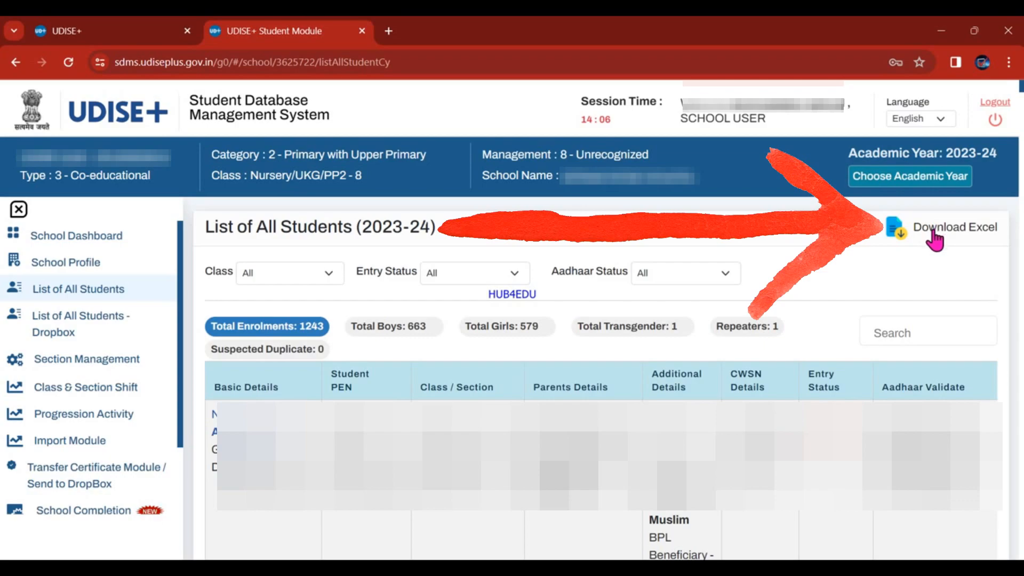
pyautogui.click(898, 243)
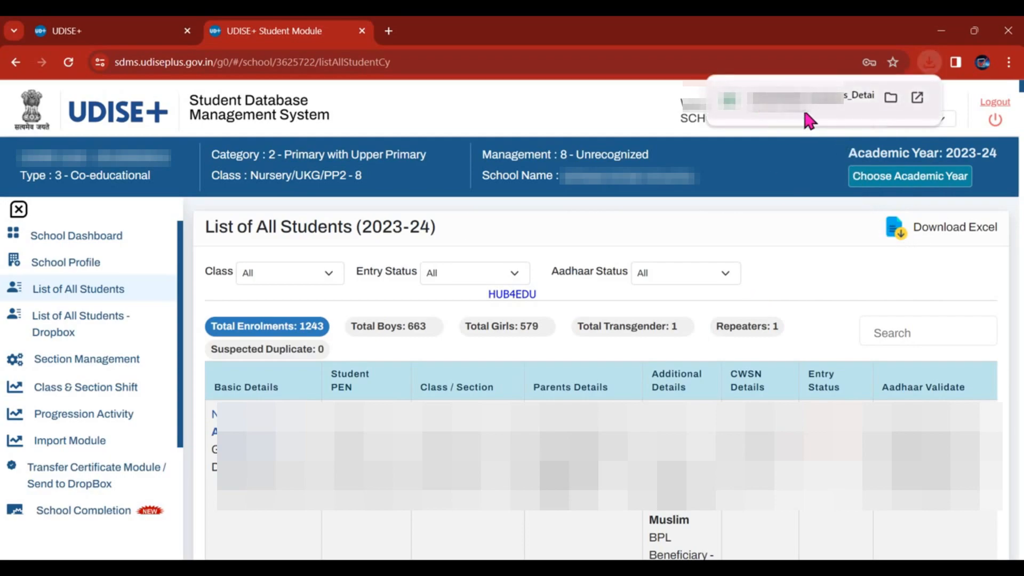
pyautogui.click(886, 97)
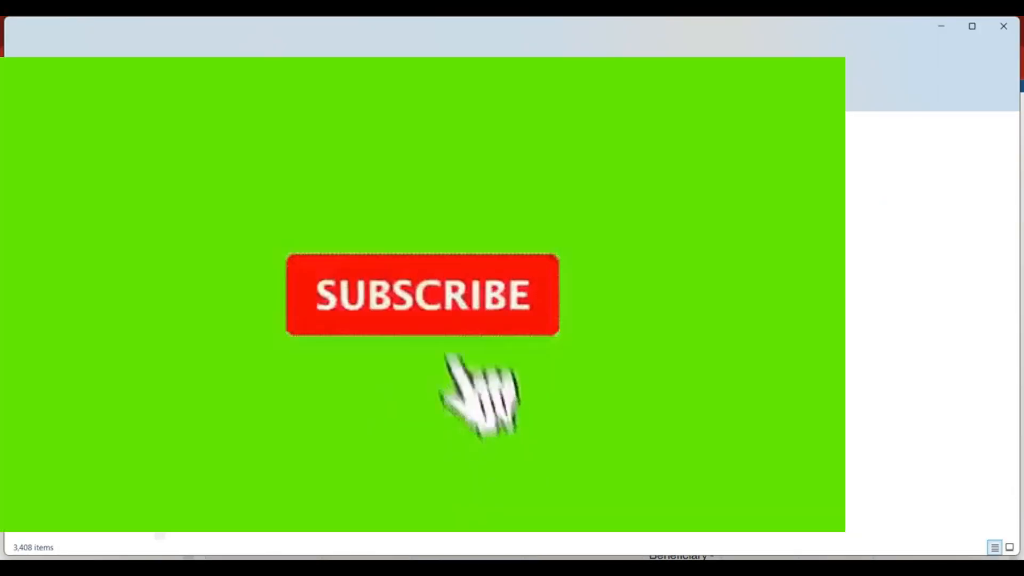
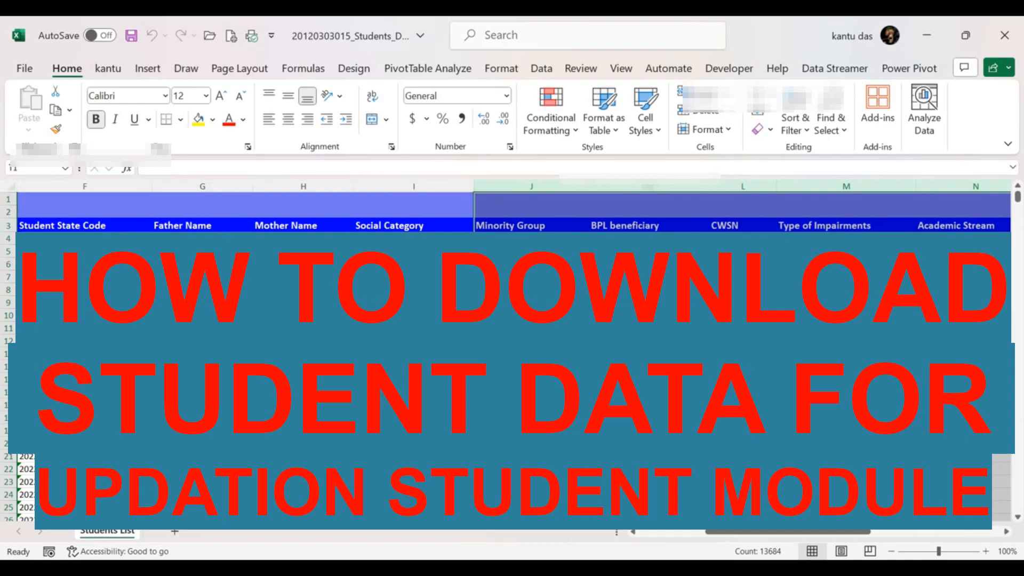
# In the downloaded Excel workbook, delete the selected columns from Minority Group onward and enter BLOOD GROUP as the header in cell J3
pyautogui.rightClick(513, 189)
pyautogui.click(558, 338)
pyautogui.click(491, 221)
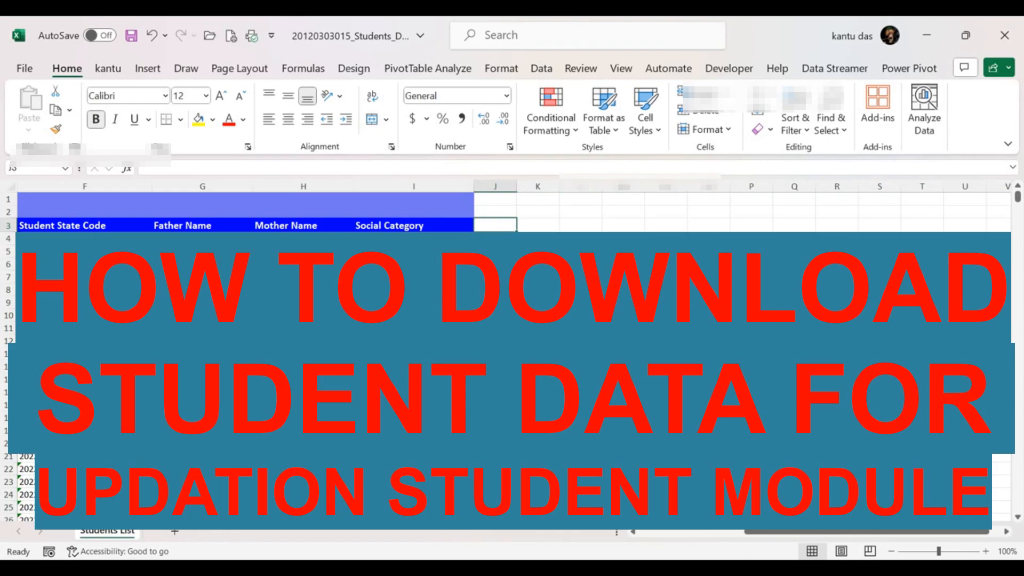
pyautogui.write('blo')
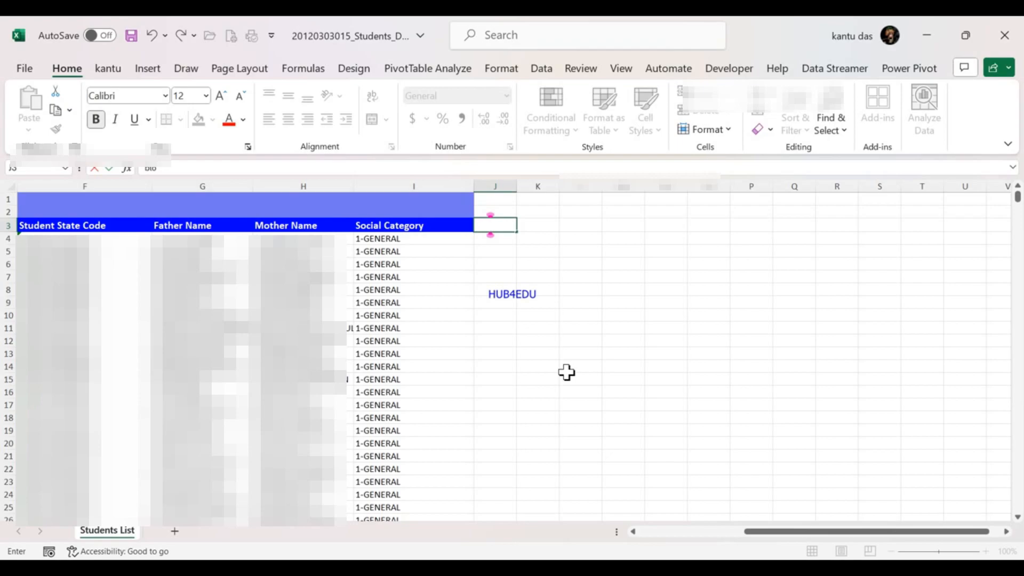
pyautogui.press('BackSpace')
pyautogui.press('BackSpace')
pyautogui.press('BackSpace')
pyautogui.write('BLOOD GRO')
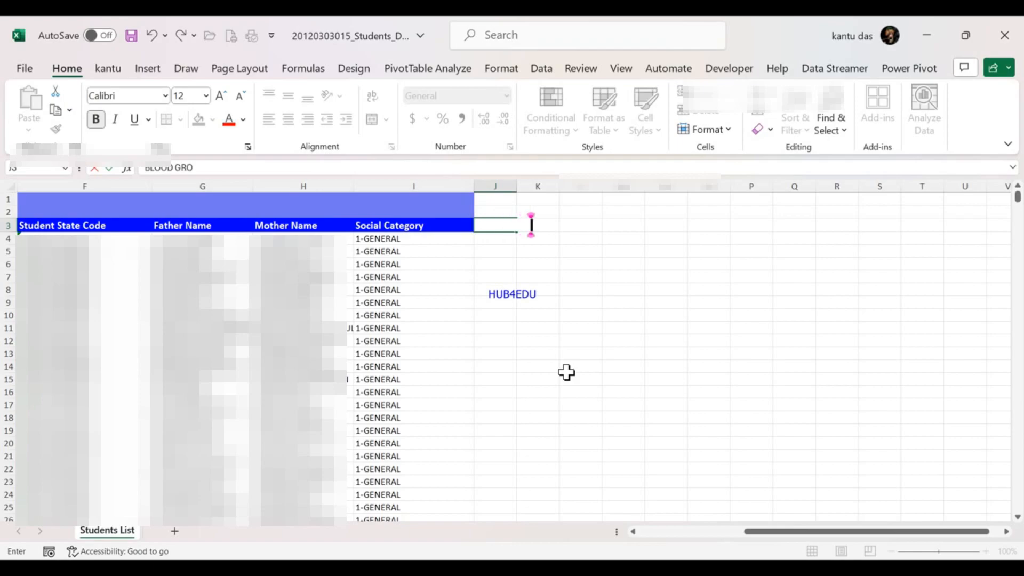
pyautogui.write('UP')
pyautogui.press('Return')
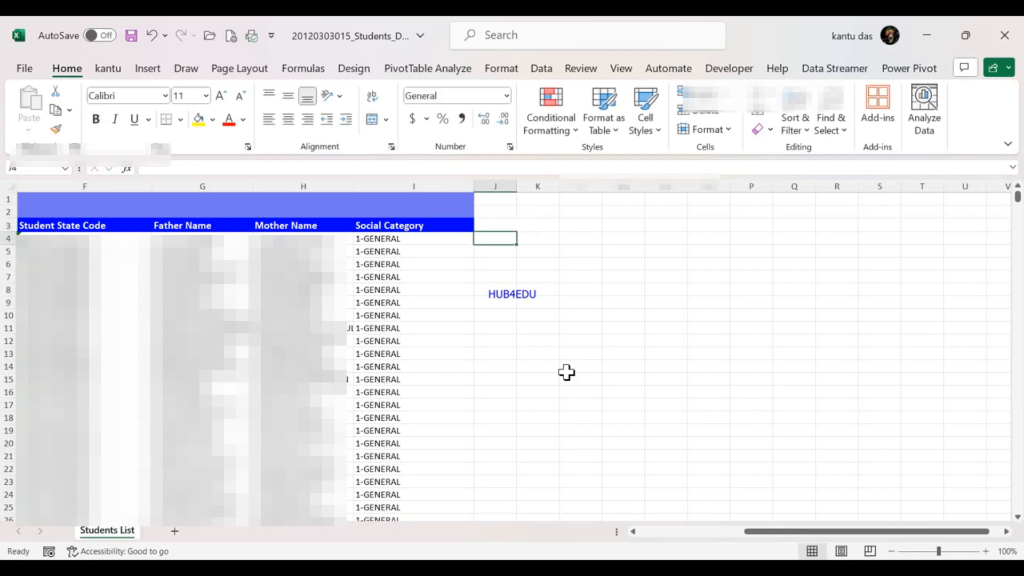
# Copy the Social Category header's formatting to cells J3:M3 and autofit column J to the BLOOD GROUP header
pyautogui.click(493, 223)
pyautogui.click(453, 226)
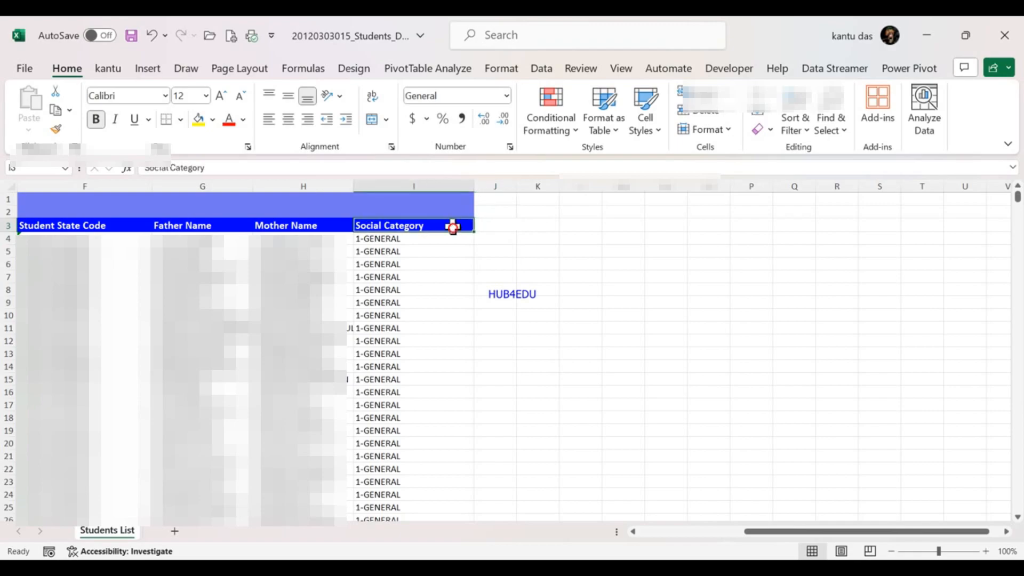
pyautogui.click(55, 129)
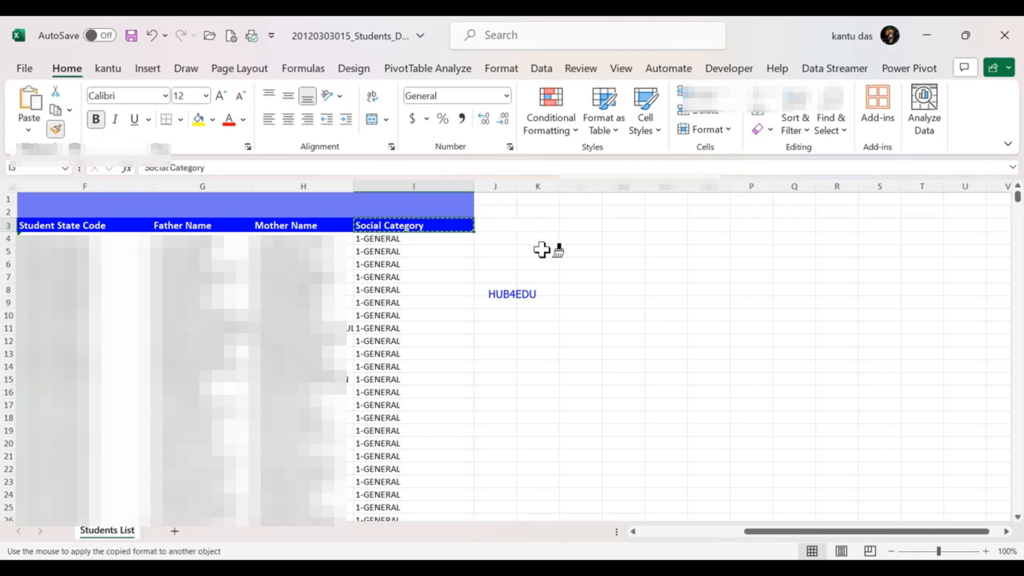
pyautogui.moveTo(485, 223); pyautogui.dragTo(619, 227)
pyautogui.click(549, 287)
pyautogui.doubleClick(515, 185)
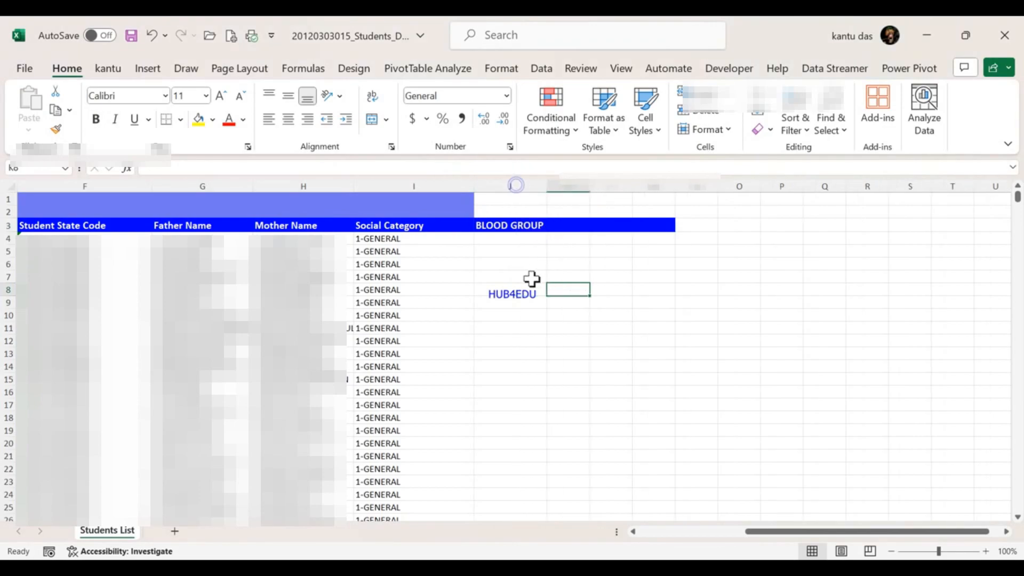
# Enter the headers HEIGHT (CM) in K3 and WEIGHT (KG) in L3, and widen column K to fit its header
pyautogui.click(561, 224)
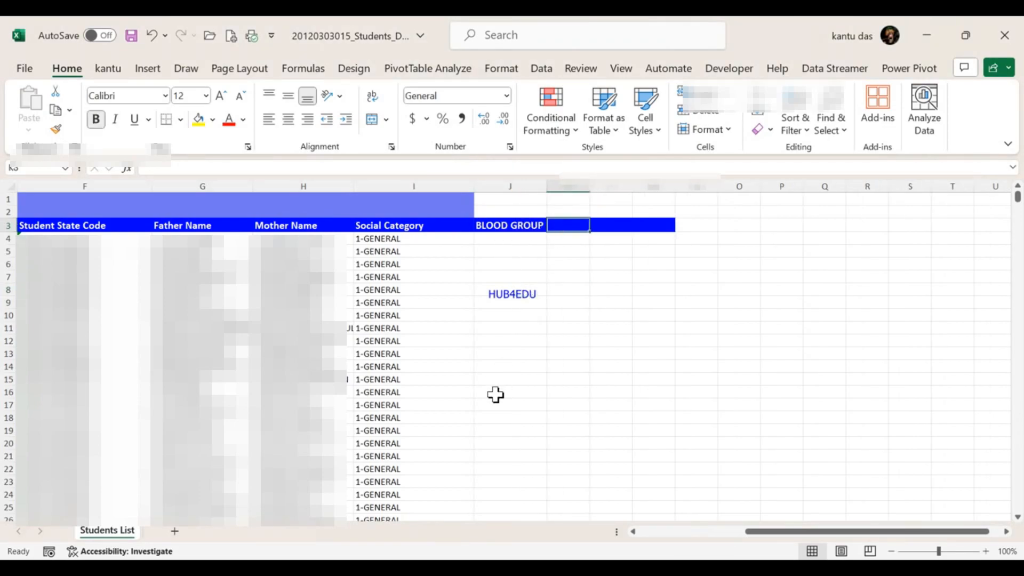
pyautogui.write('H')
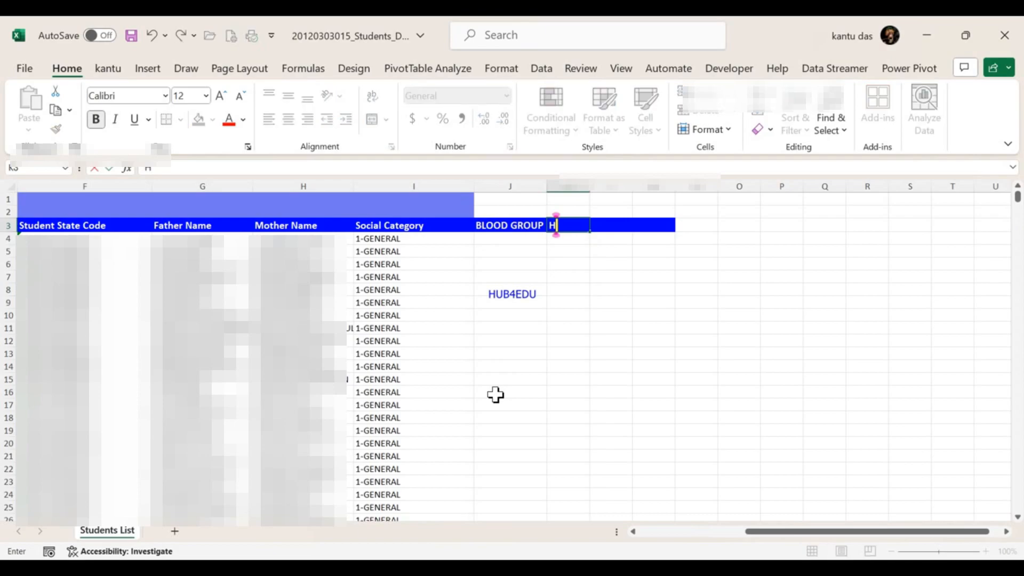
pyautogui.write('EIGH')
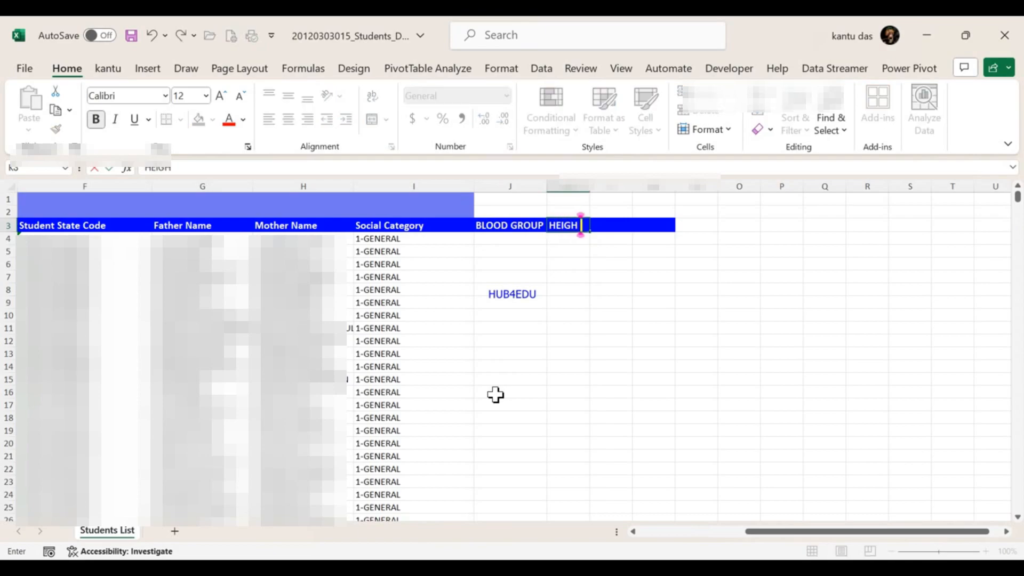
pyautogui.write('T (CM)')
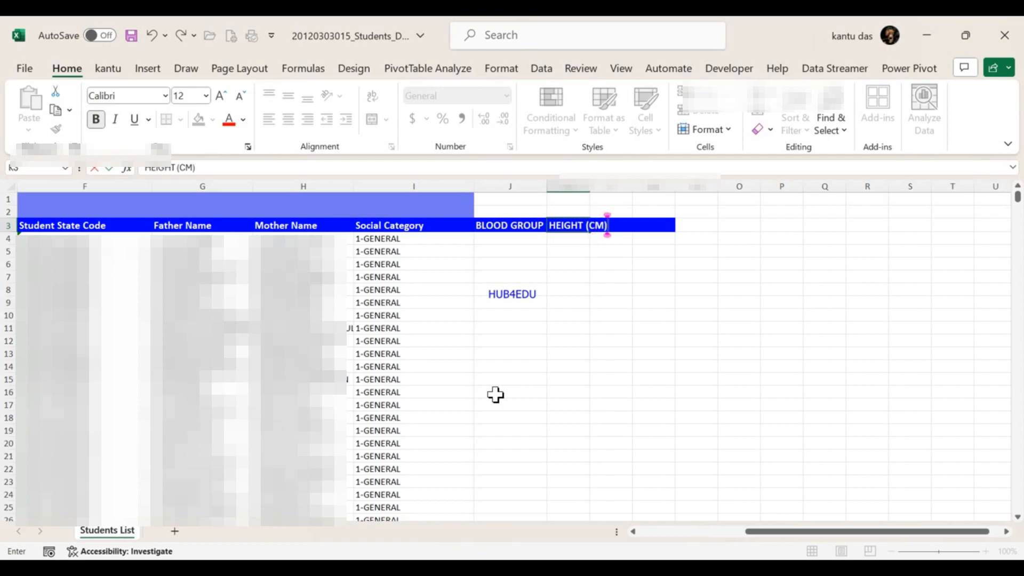
pyautogui.press('Tab')
pyautogui.write('WEIGHT')
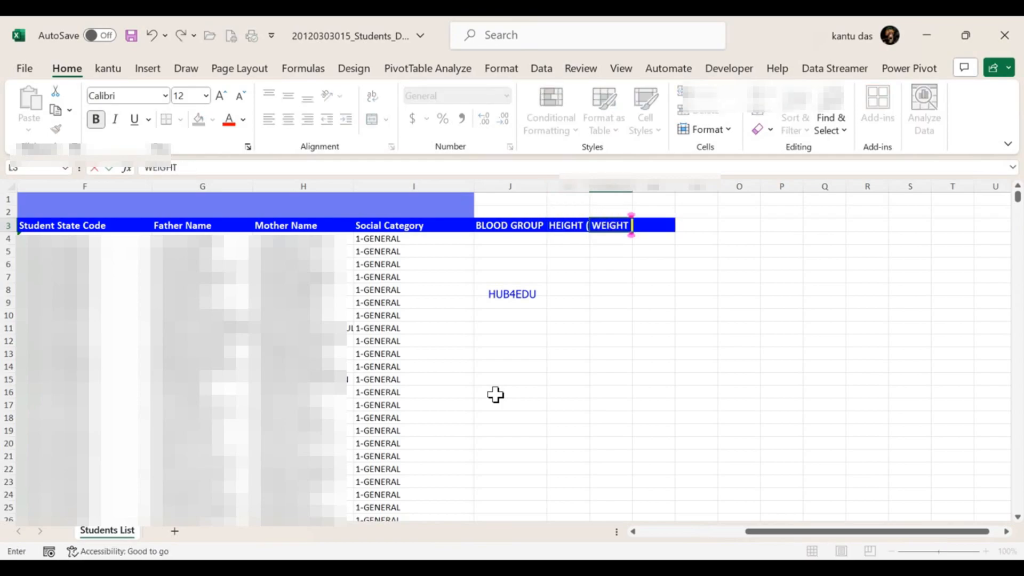
pyautogui.write(' (KG)')
pyautogui.press('Return')
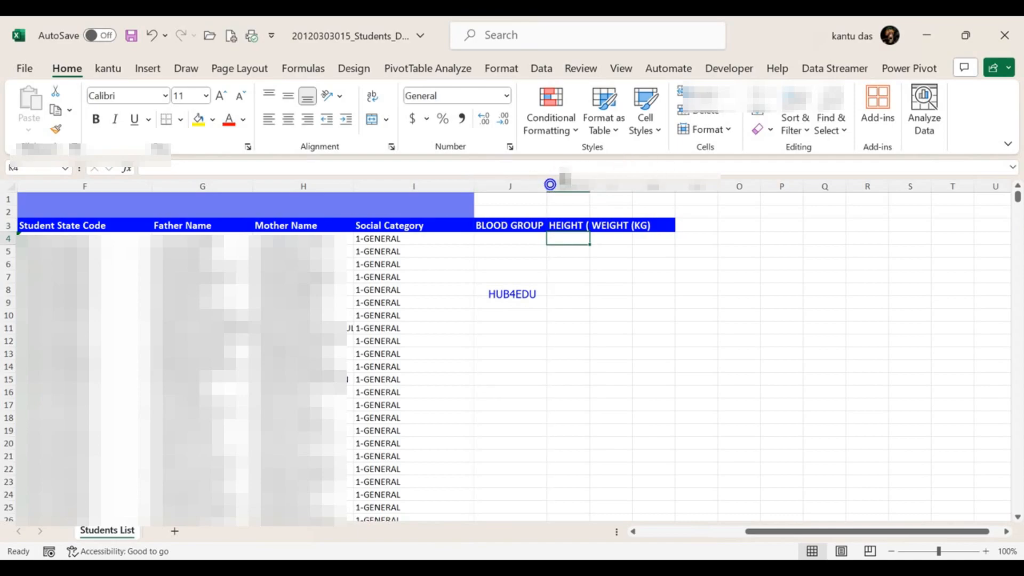
pyautogui.moveTo(589, 184); pyautogui.dragTo(611, 186)
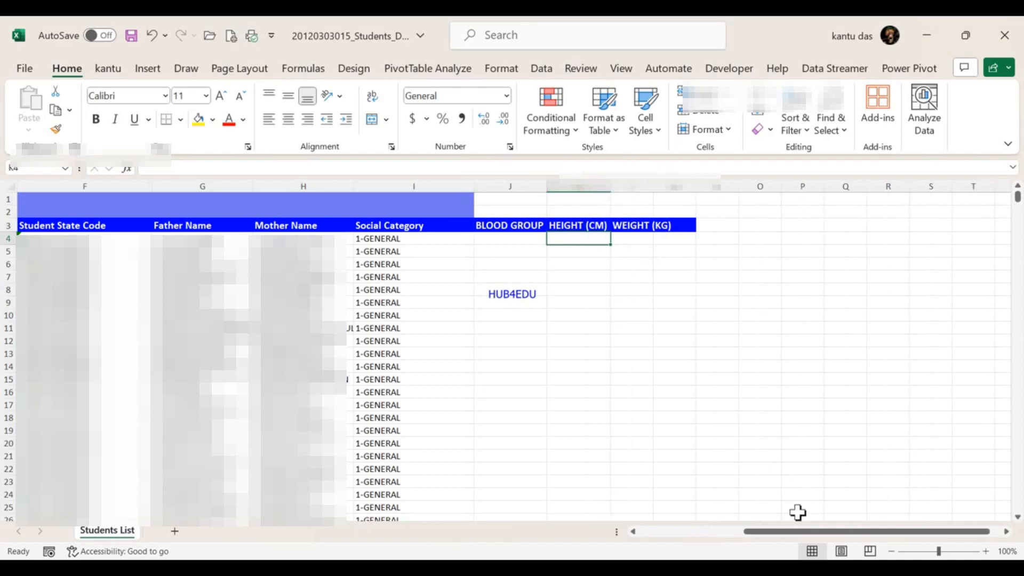
# Delete columns D to F, containing Gender, Student PEN and Student State Code, from the student list
pyautogui.moveTo(800, 532); pyautogui.dragTo(698, 535)
pyautogui.moveTo(448, 180); pyautogui.dragTo(270, 177)
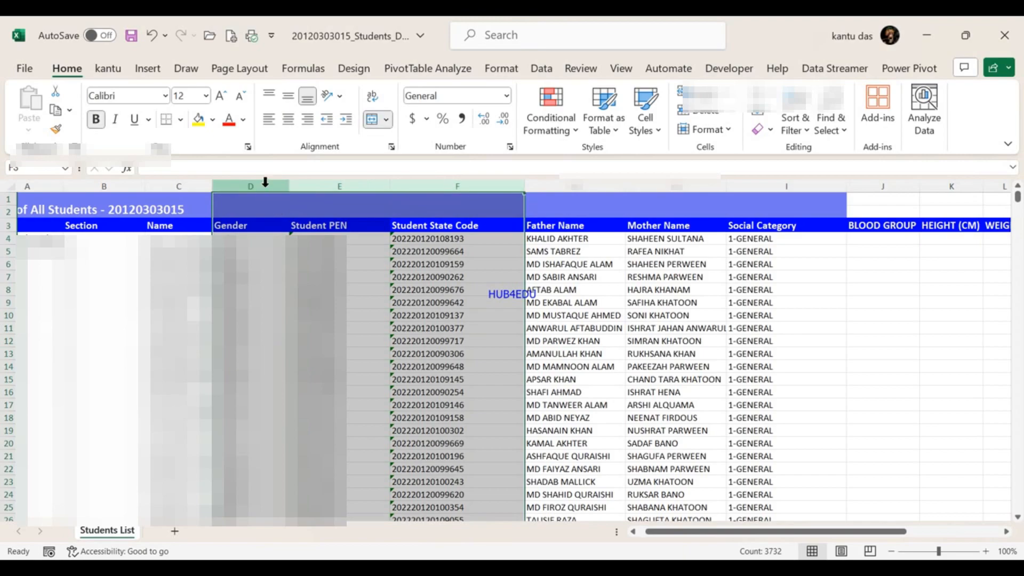
pyautogui.rightClick(267, 186)
pyautogui.click(309, 362)
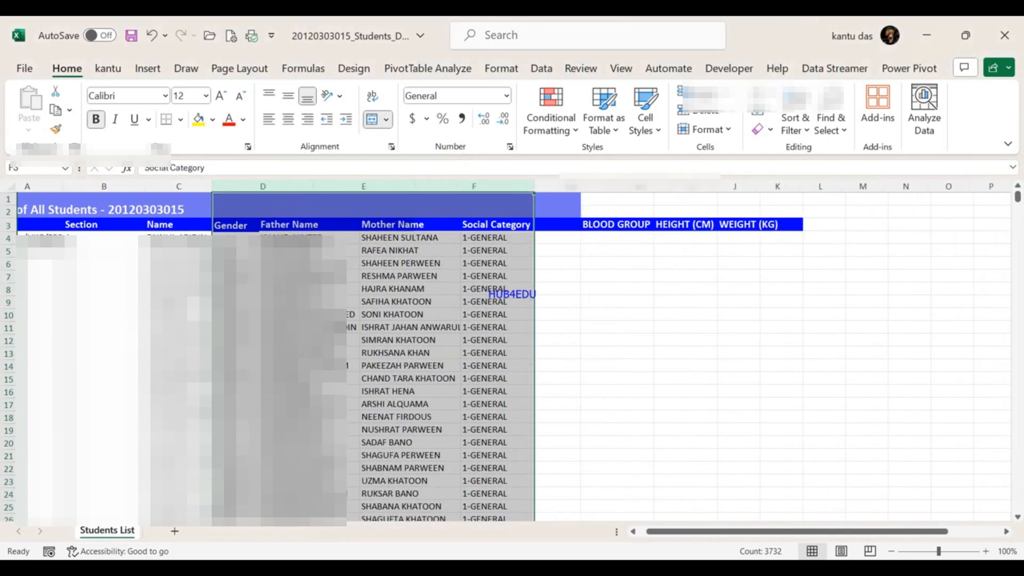
pyautogui.click(378, 379)
pyautogui.moveTo(784, 531); pyautogui.dragTo(701, 536)
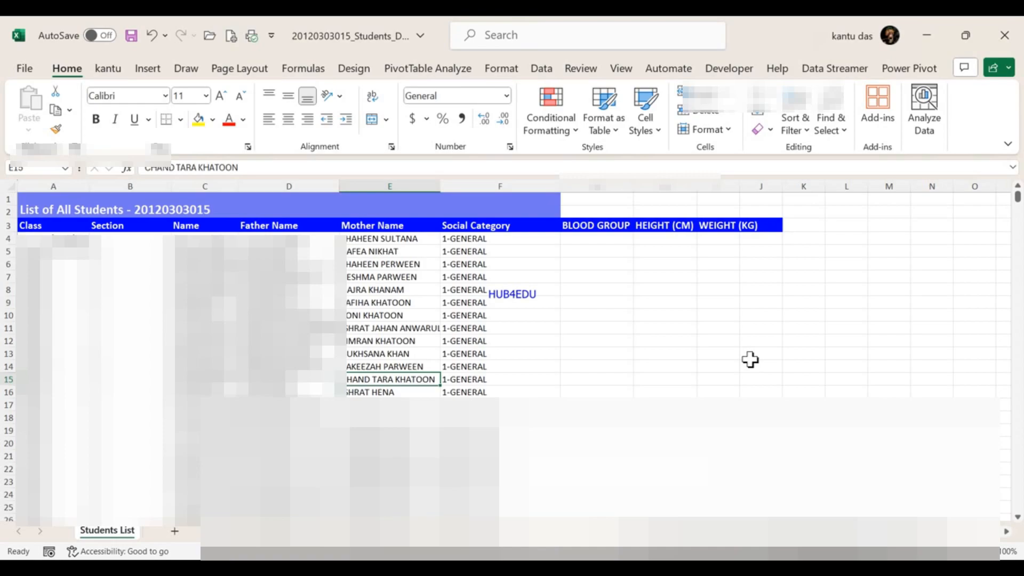
# Return to the UDISE+ Student Module in Chrome, dismiss the multiple-download permission request and open School Completion
pyautogui.click(928, 35)
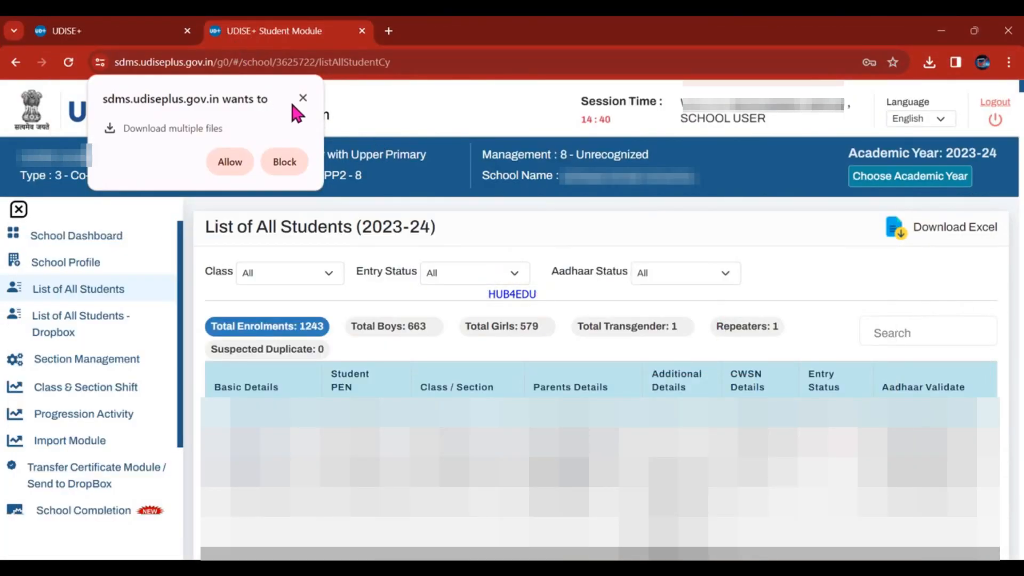
pyautogui.click(303, 99)
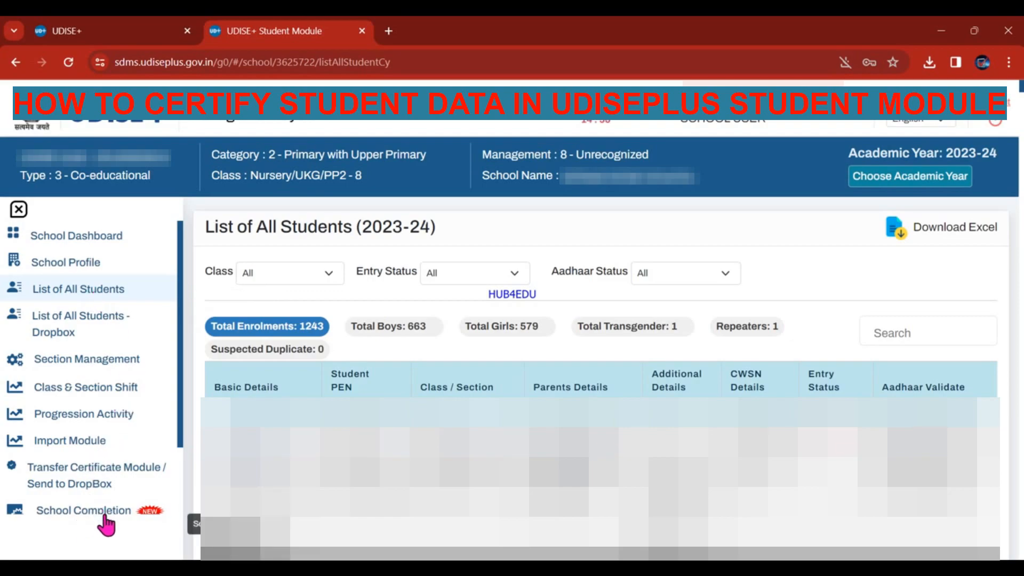
pyautogui.click(136, 518)
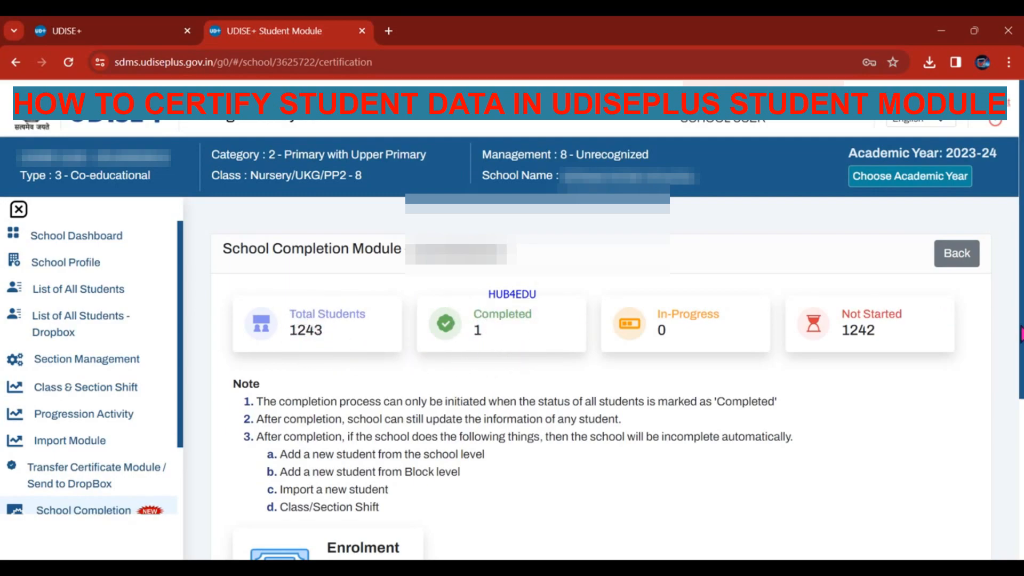
# Accept the School Completion declaration that all students for academic year 2023-24 are added and the information is free from errors
pyautogui.scroll(-3, 617, 320)
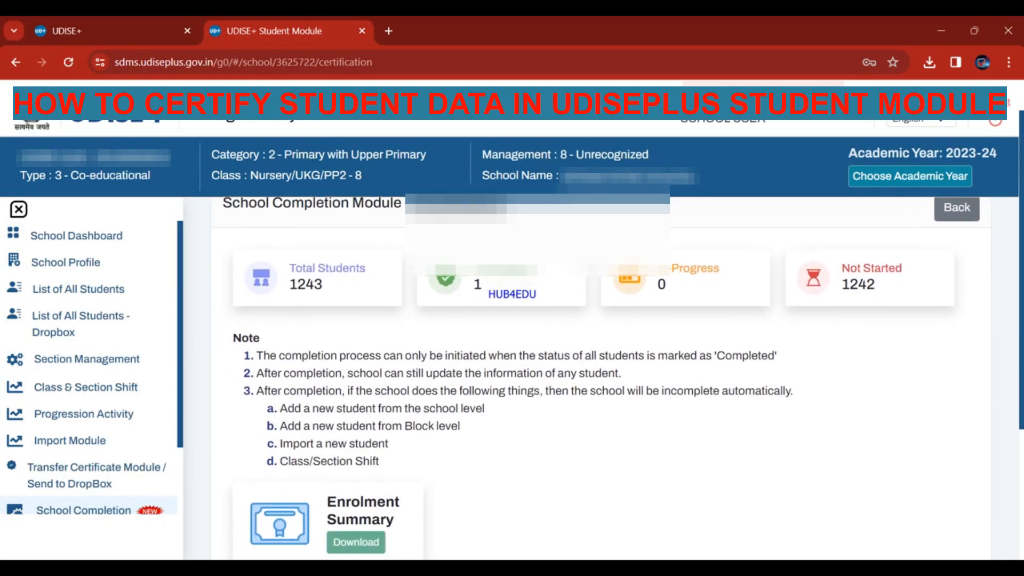
pyautogui.scroll(-1, 850, 430)
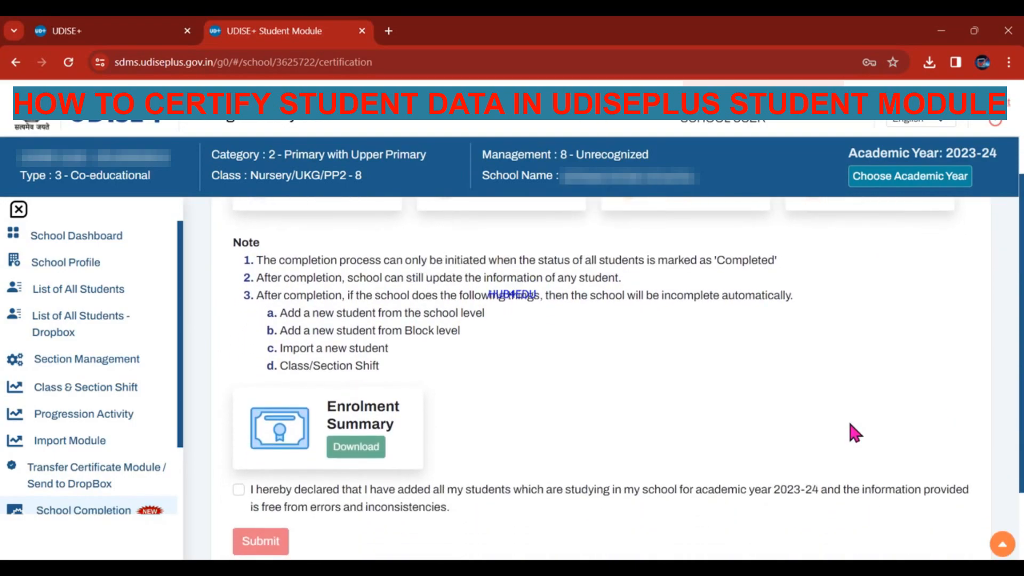
pyautogui.click(238, 489)
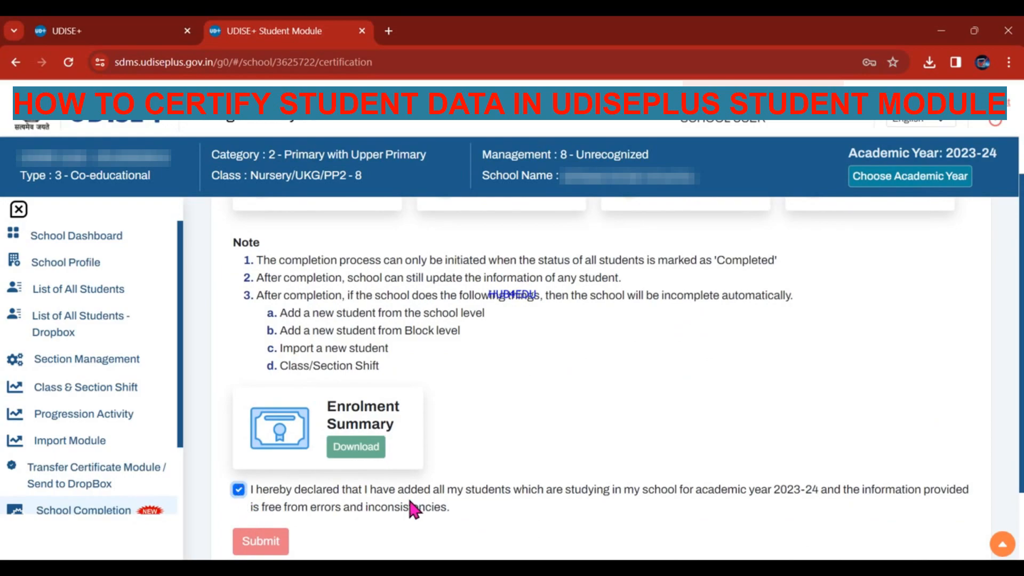